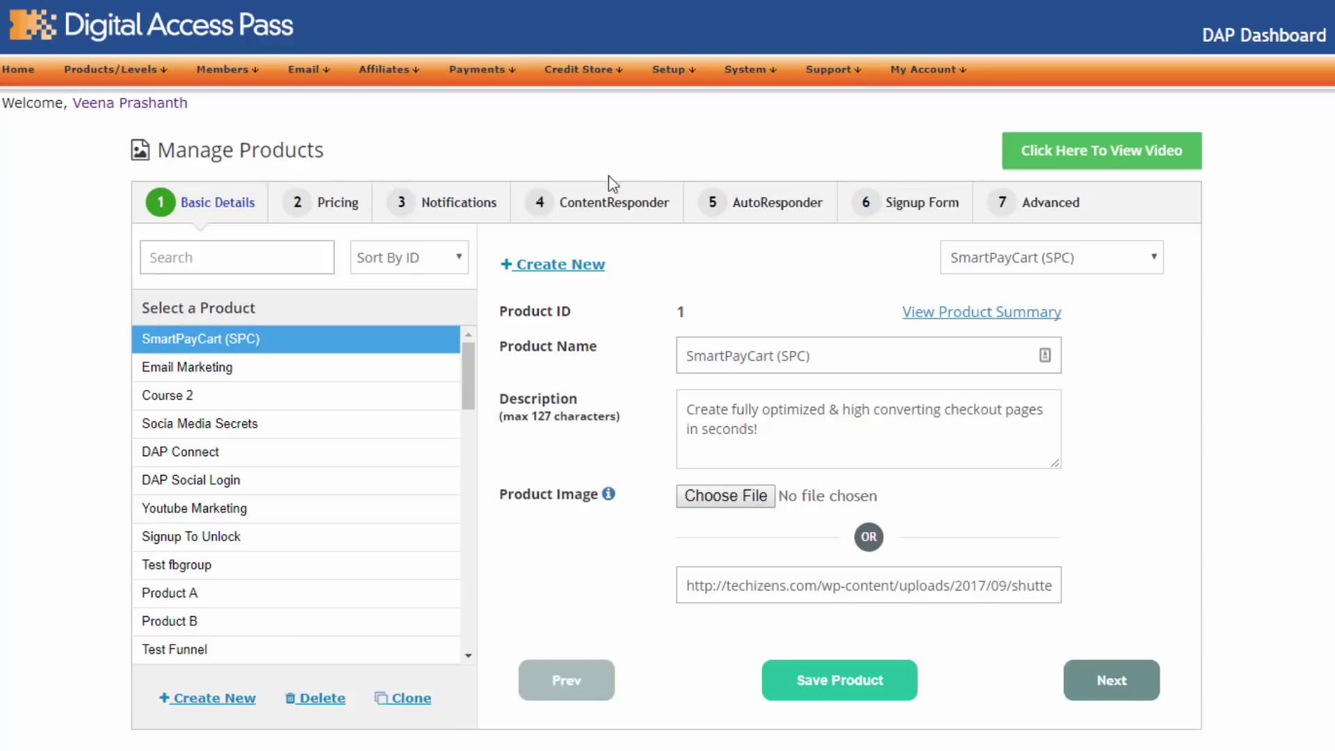
- Go to Products/Levels > Manage to view the Free Access product's general details
mouse_move(144, 78)
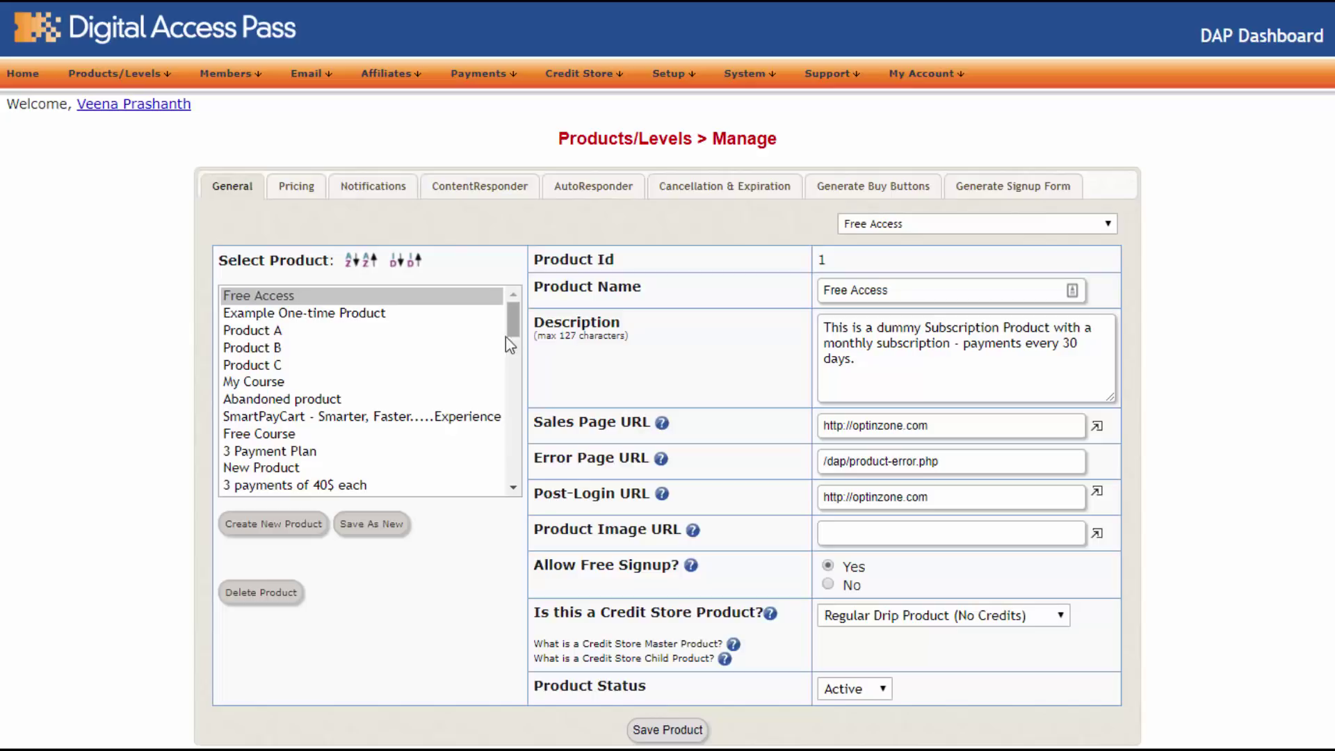
- Scroll the product list and view Free Access's Notifications tab with its welcome and double-optin emails
drag(523, 346, 525, 292)
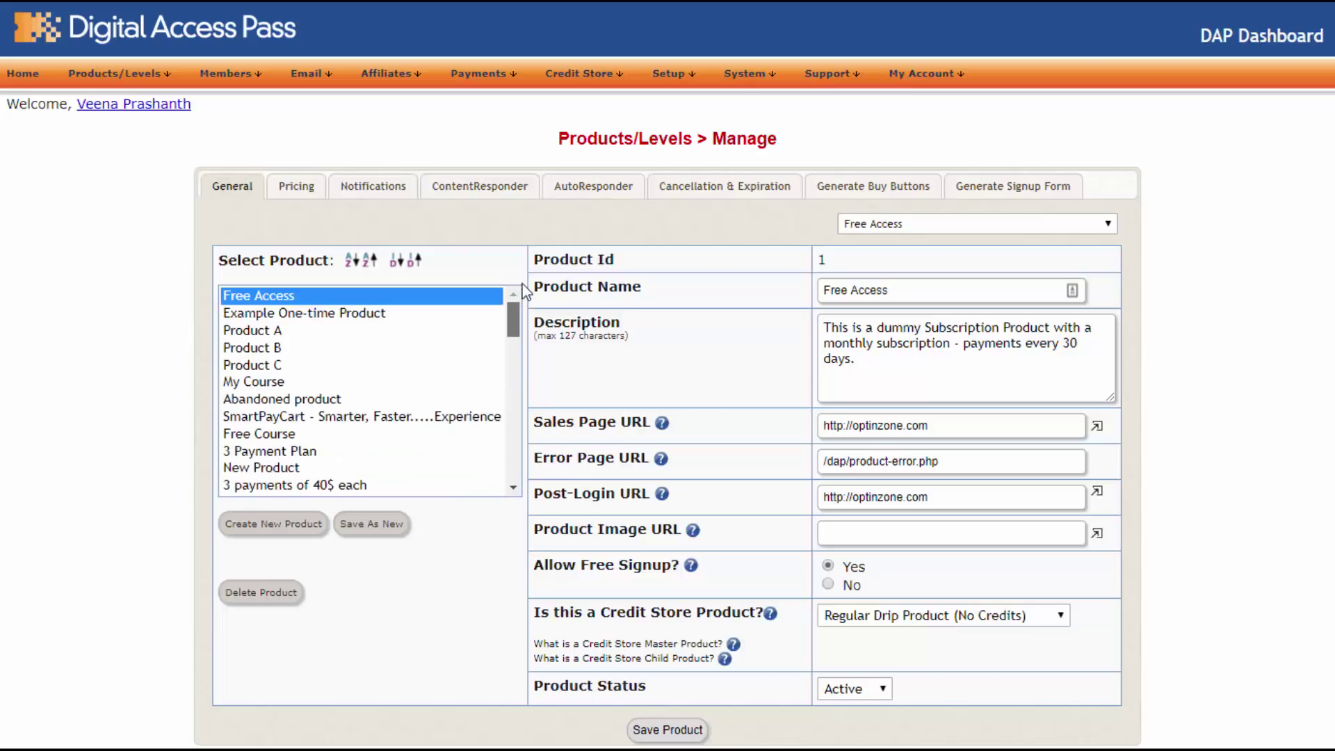
click(536, 383)
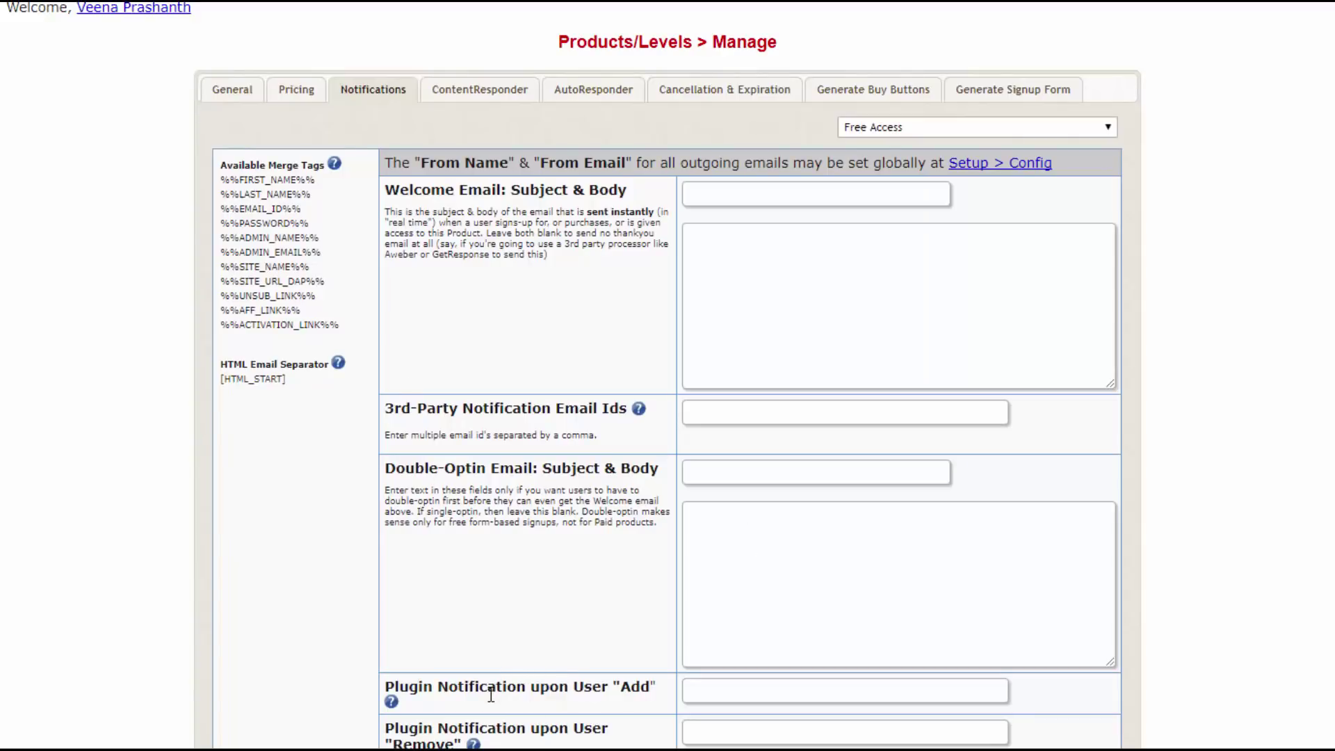
- Focus the Plugin Notification Add field, then view Free Access's ContentResponder page with 0 protected links
click(692, 684)
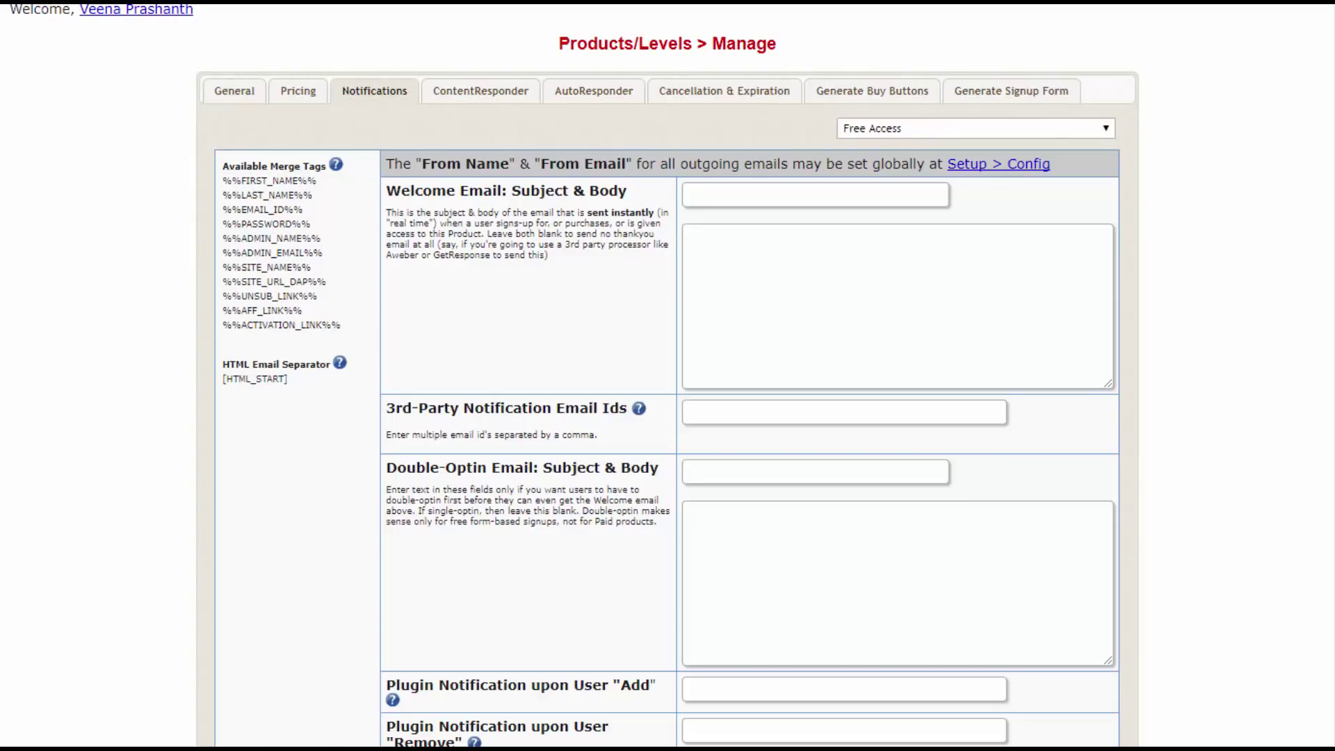
click(511, 89)
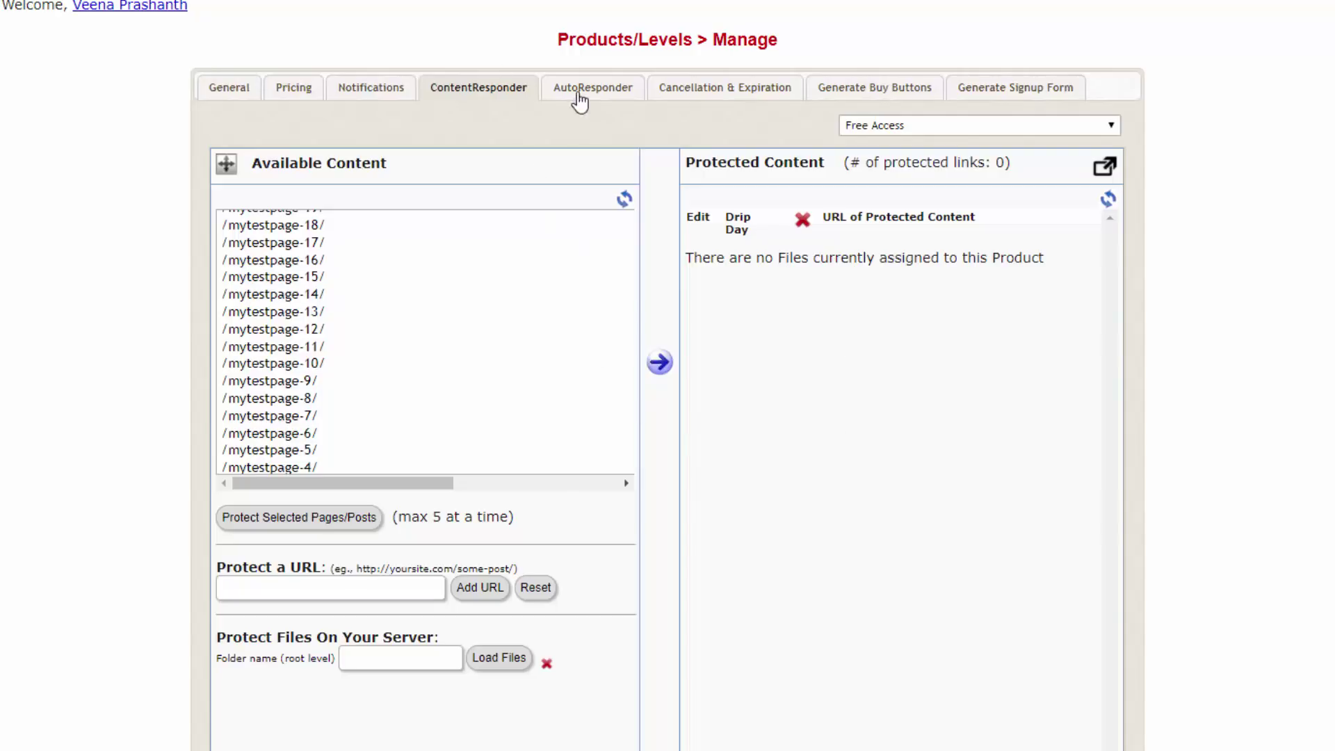
- View the product's autoresponder emails on the AutoResponder tab
click(588, 90)
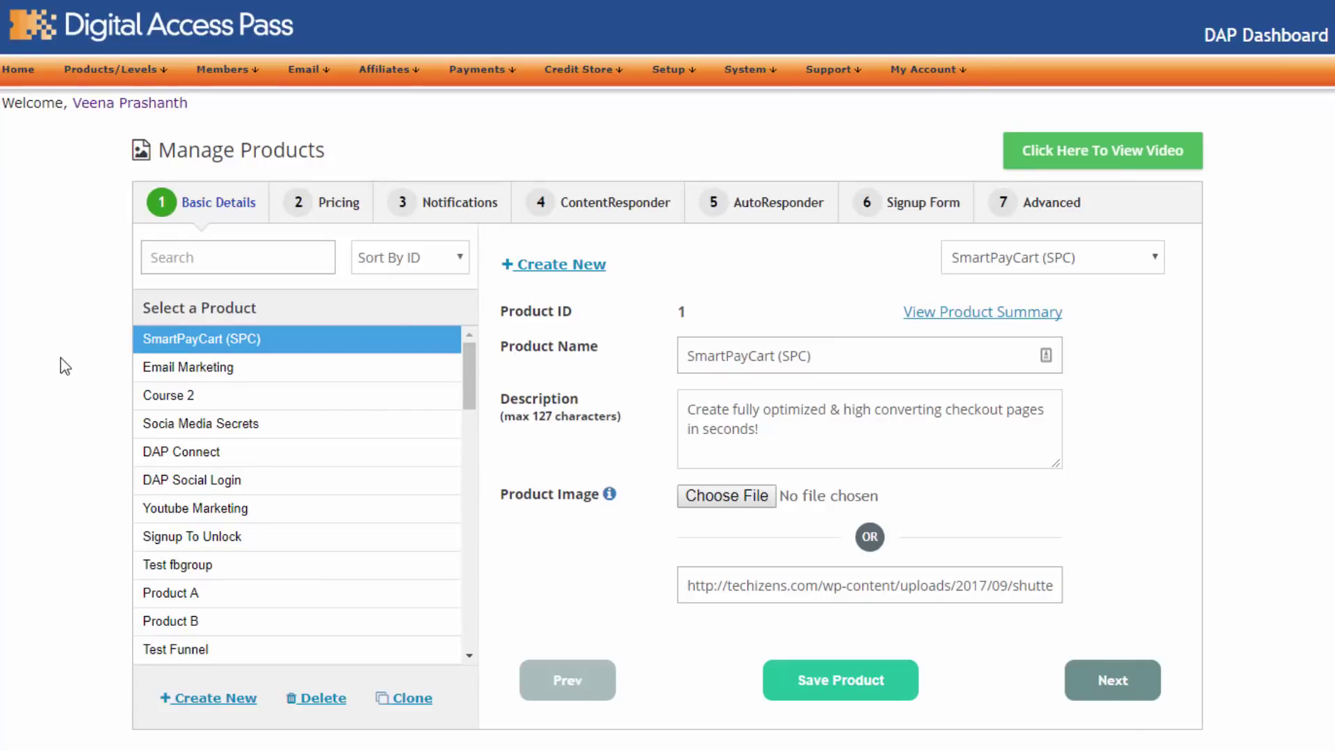
click(163, 262)
text(s)
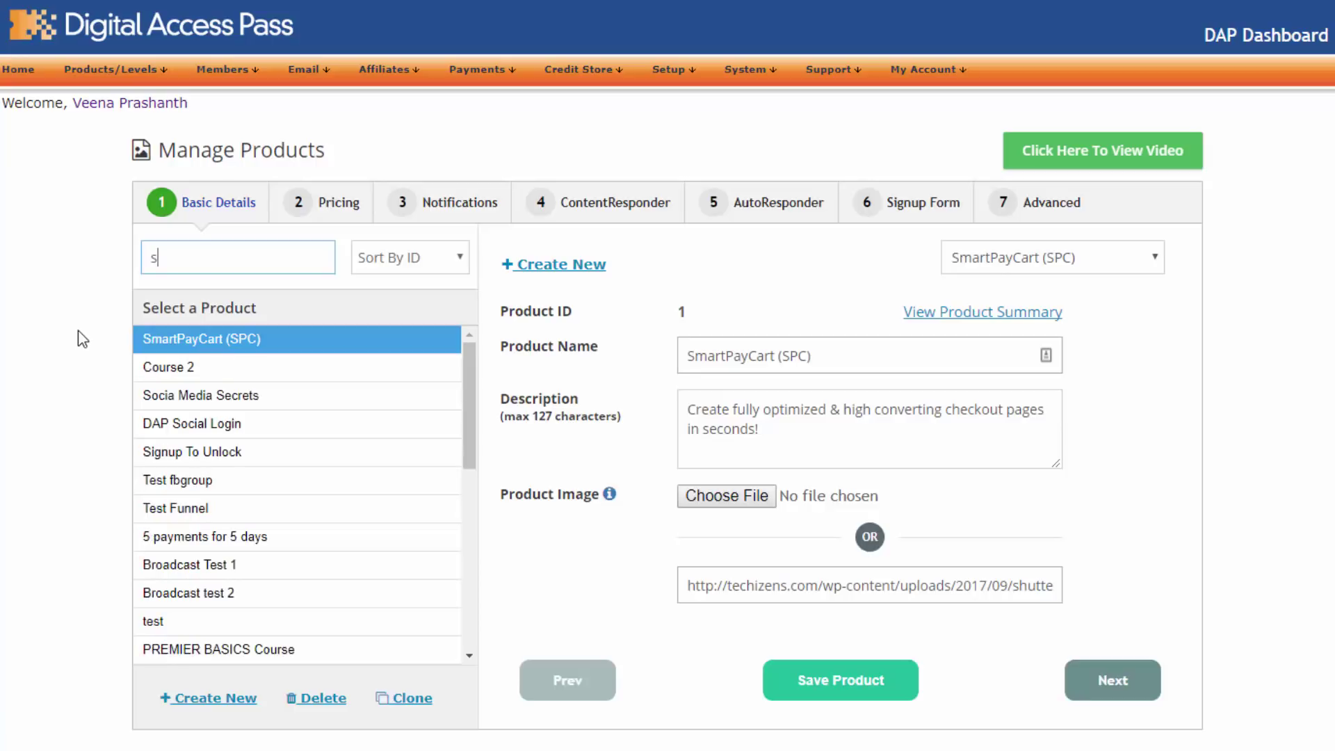
text(pc)
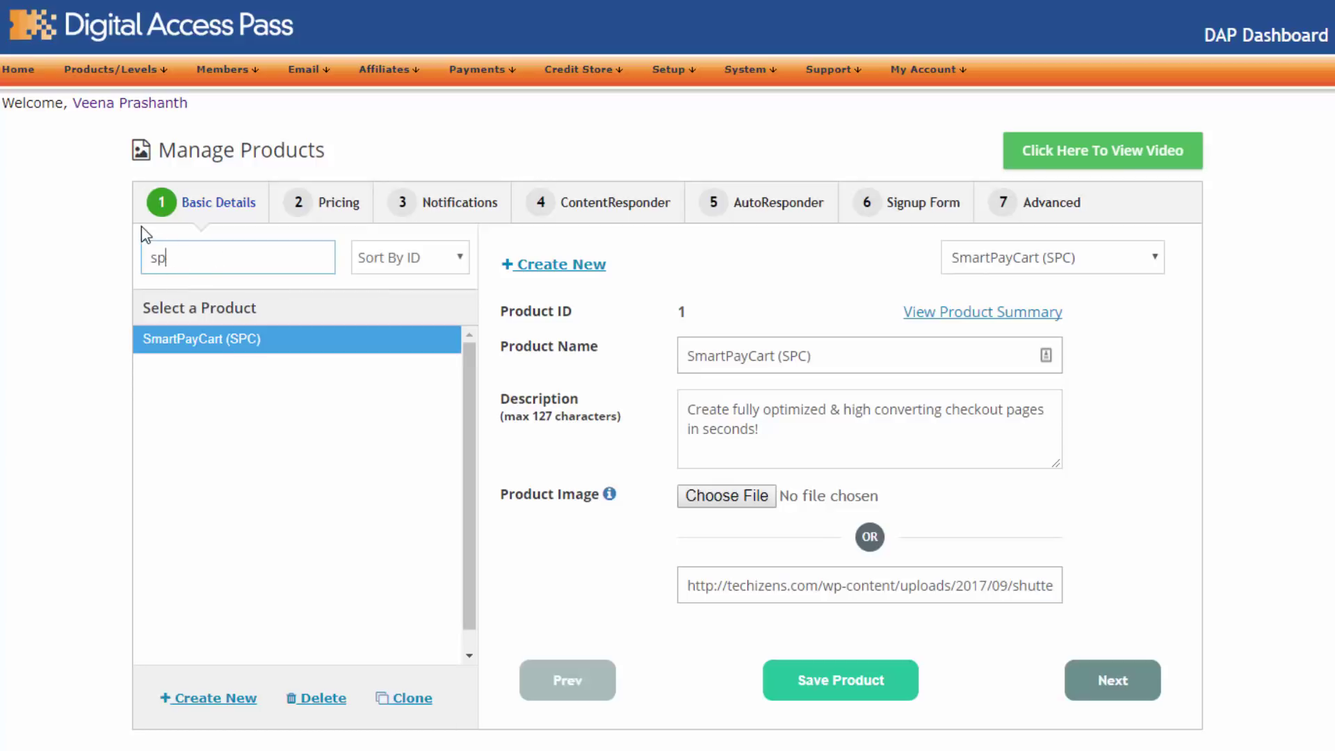
key(BackSpace)
key(BackSpace)
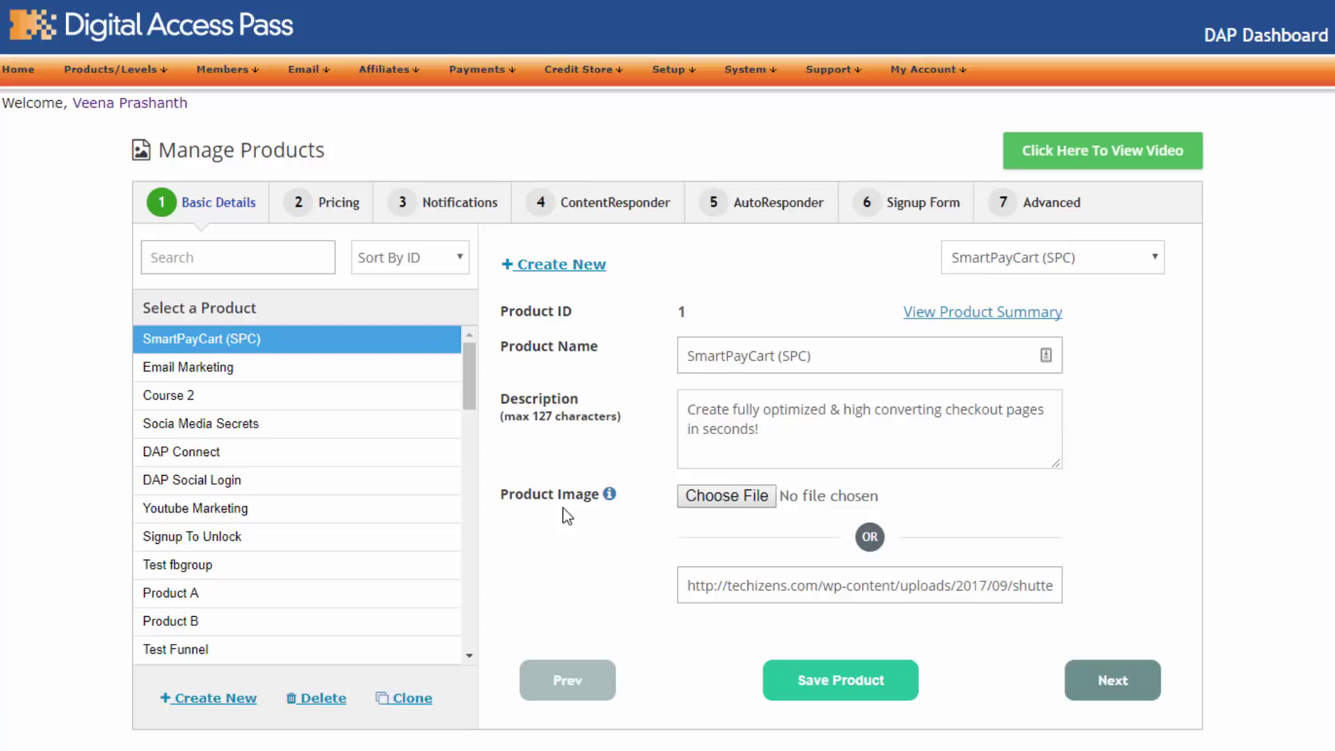
mouse_move(687, 77)
click(982, 318)
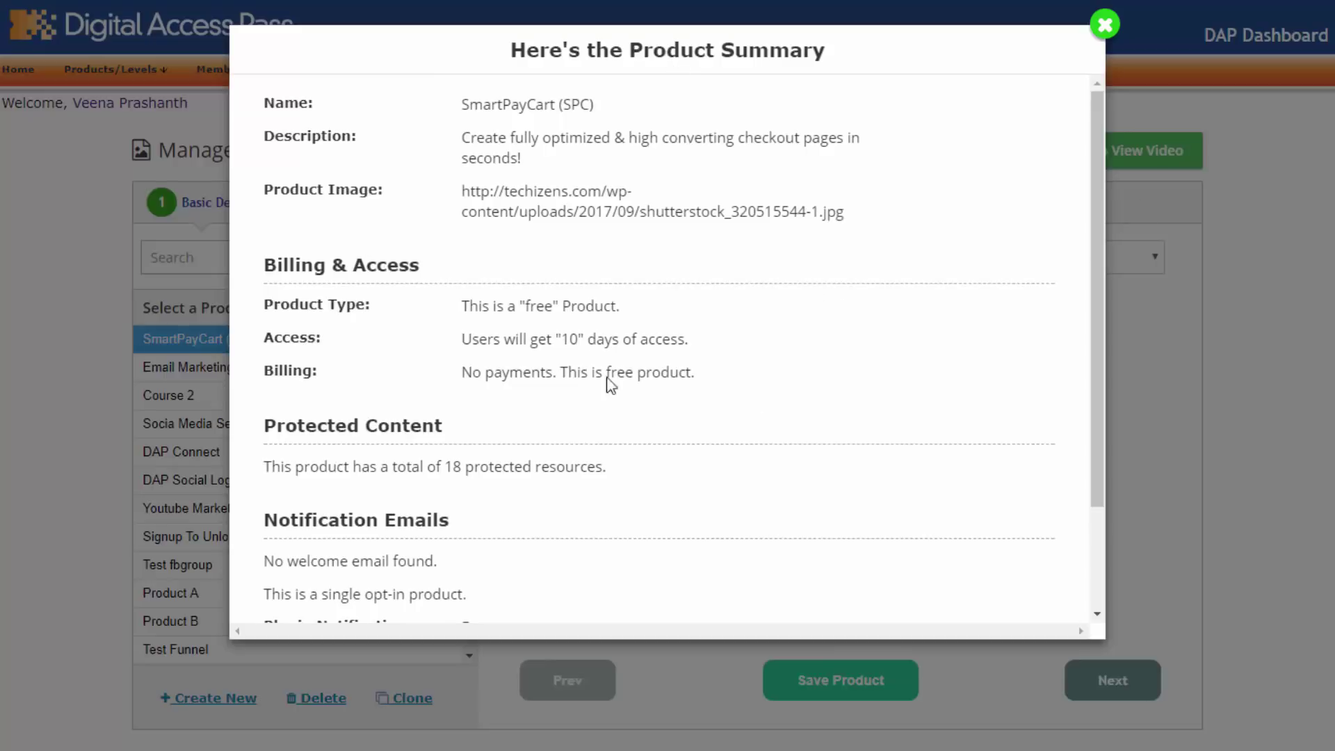
scroll(400, 278, down, 2)
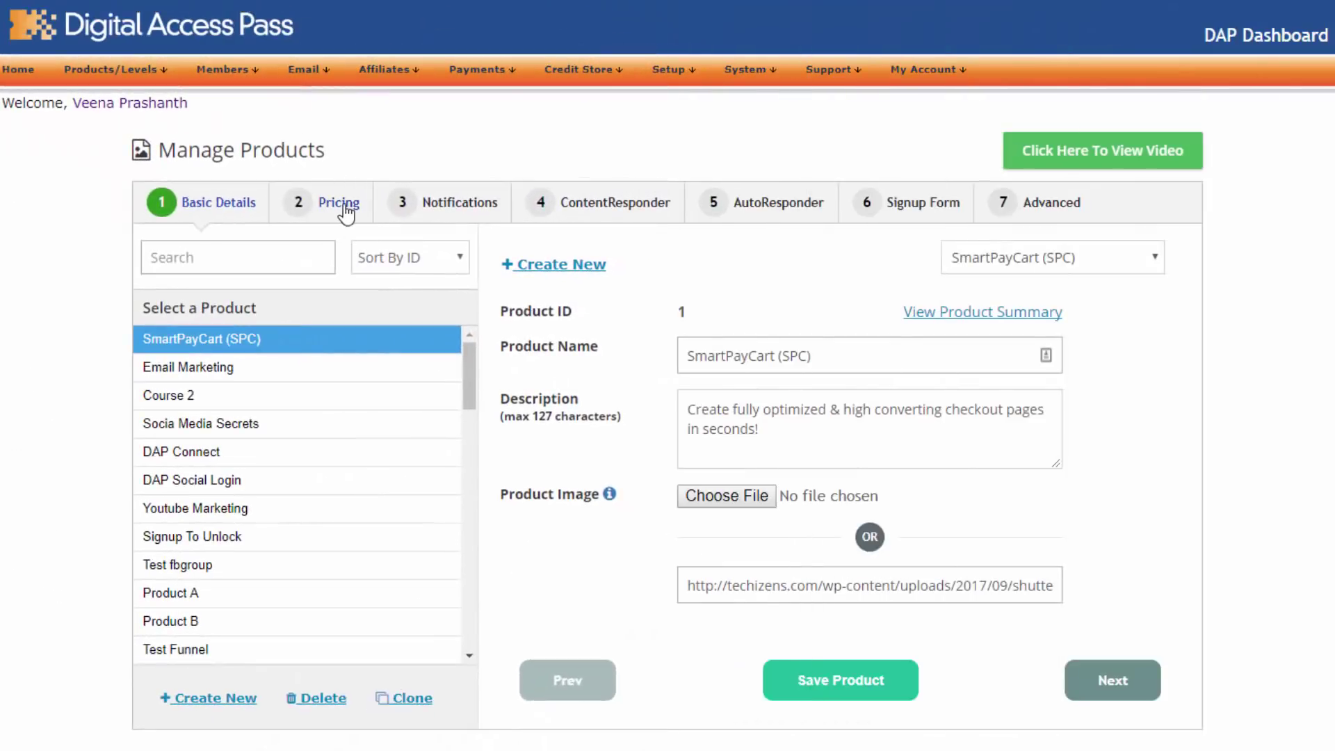
- On the Pricing tab, change SmartPayCart's Access Duration to Forever
click(345, 213)
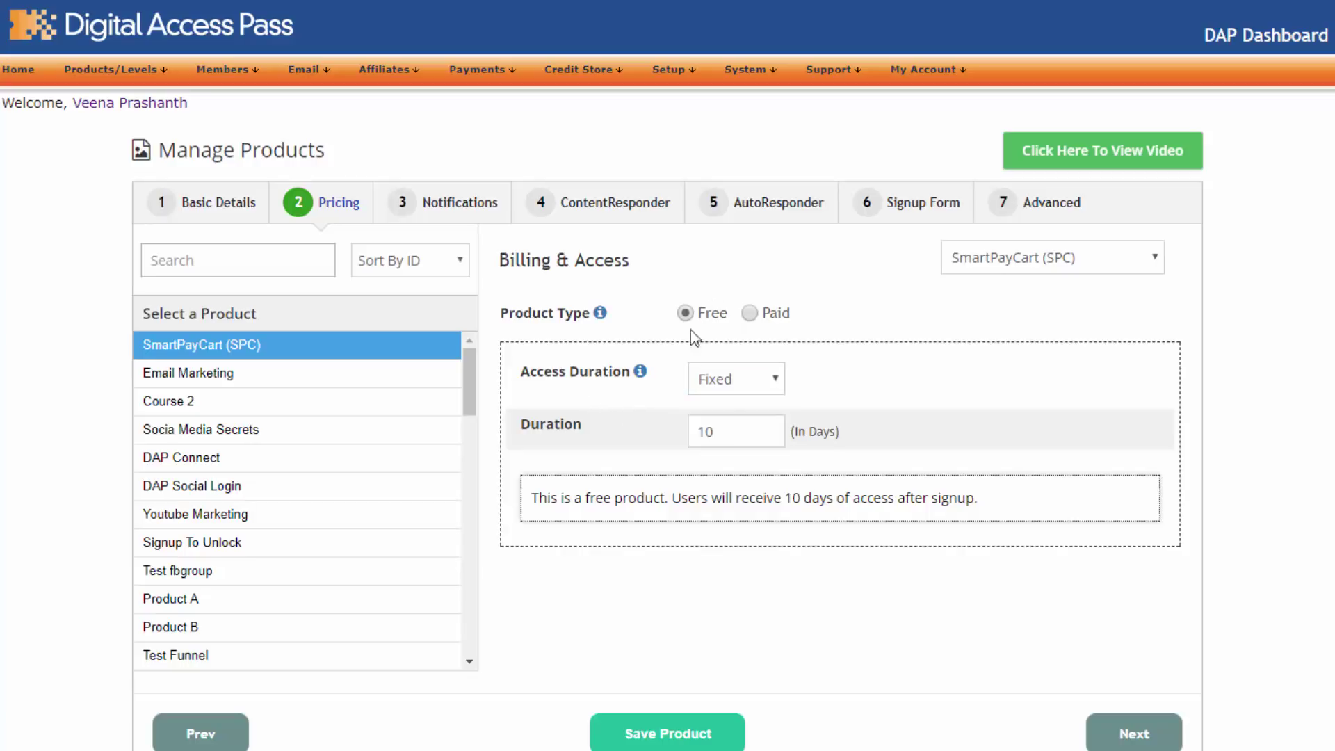
click(737, 382)
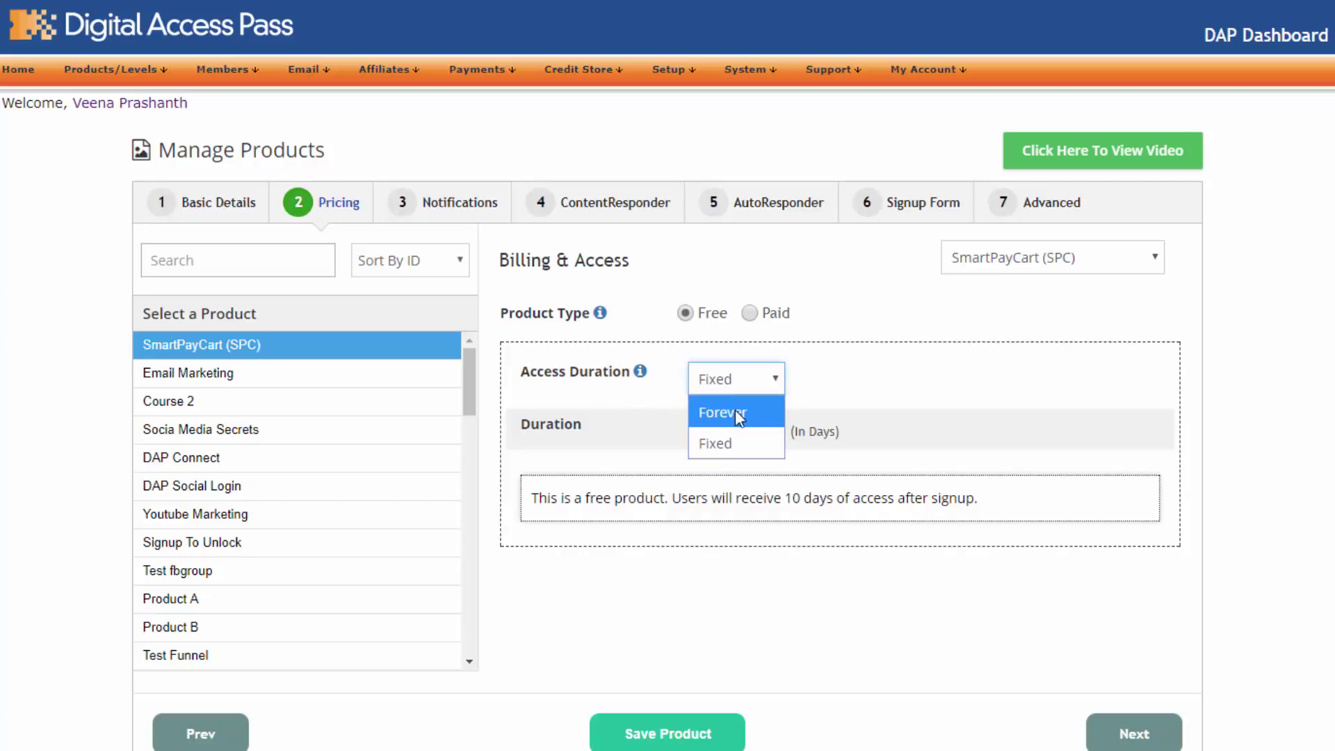
click(736, 410)
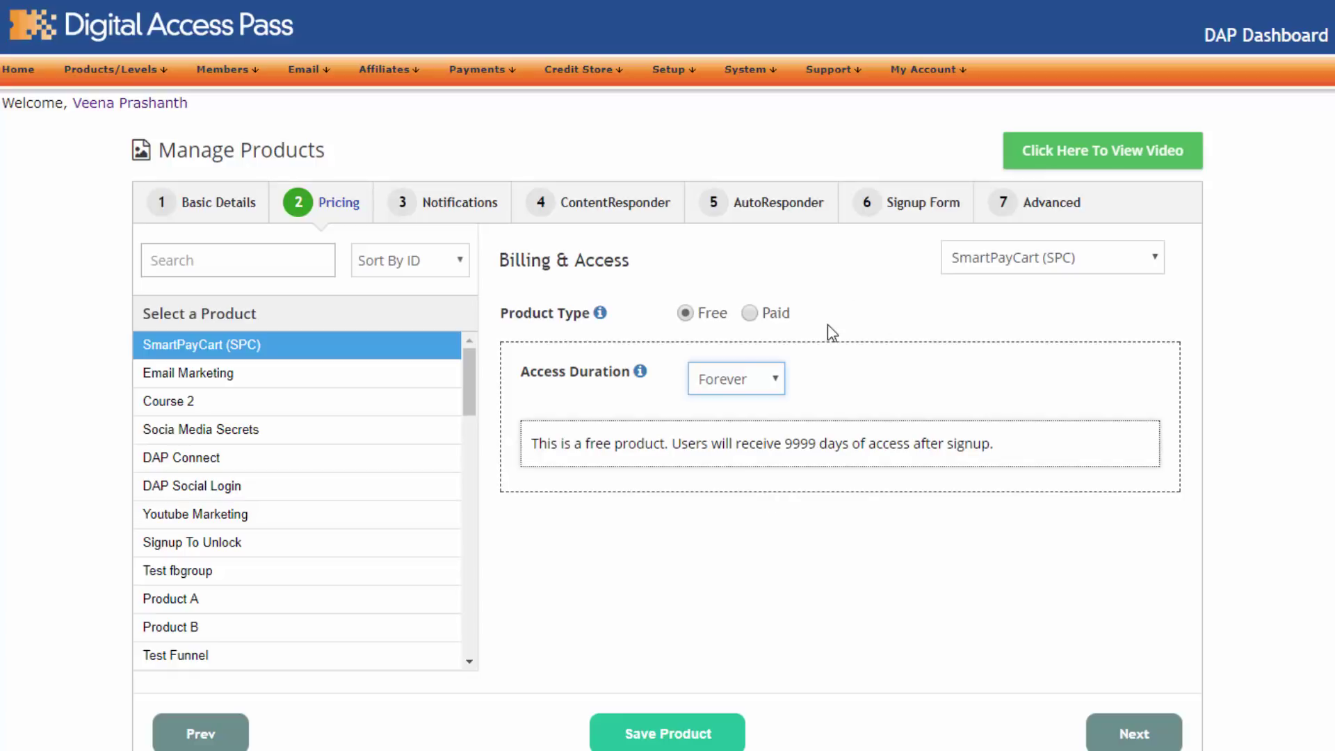
click(749, 378)
- Switch Access Duration back to Fixed and enter 365 days
click(740, 443)
double_click(692, 433)
text(365)
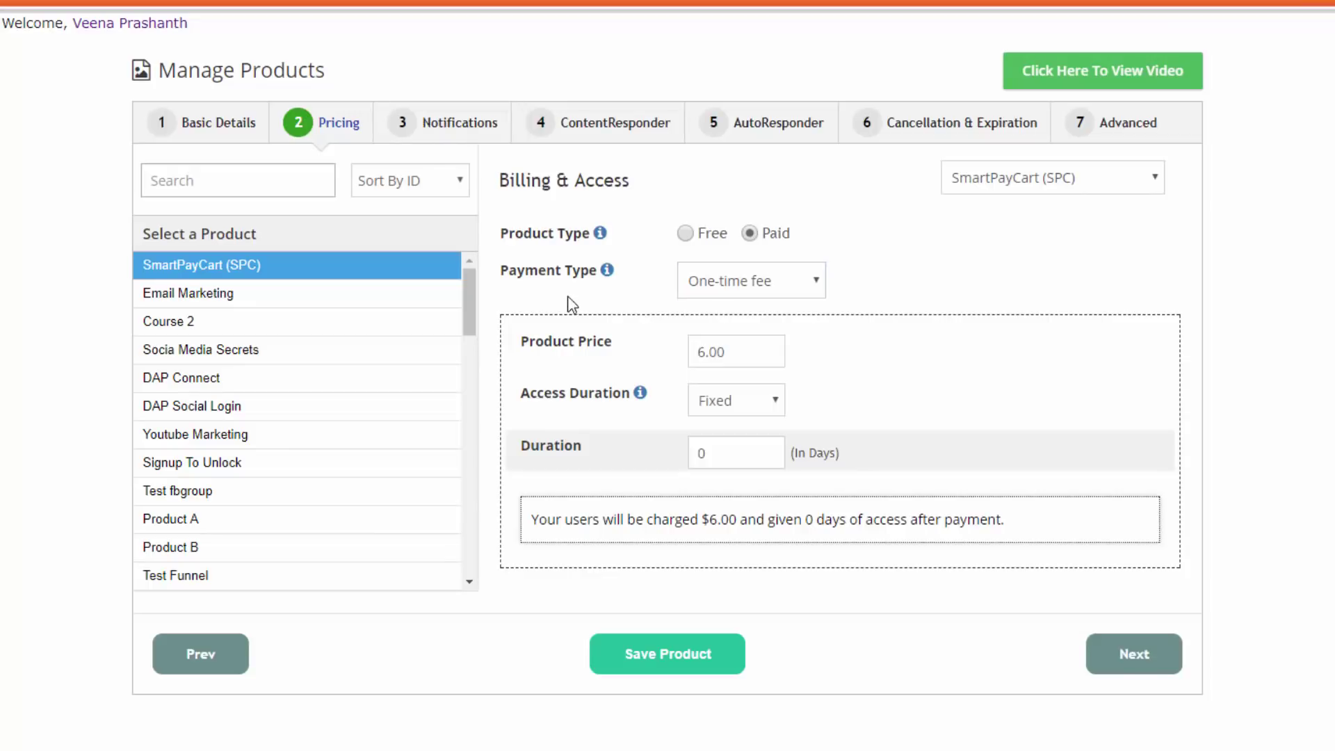
- Keep the payment type as a one-time fee and set the product price to $10.00
click(703, 281)
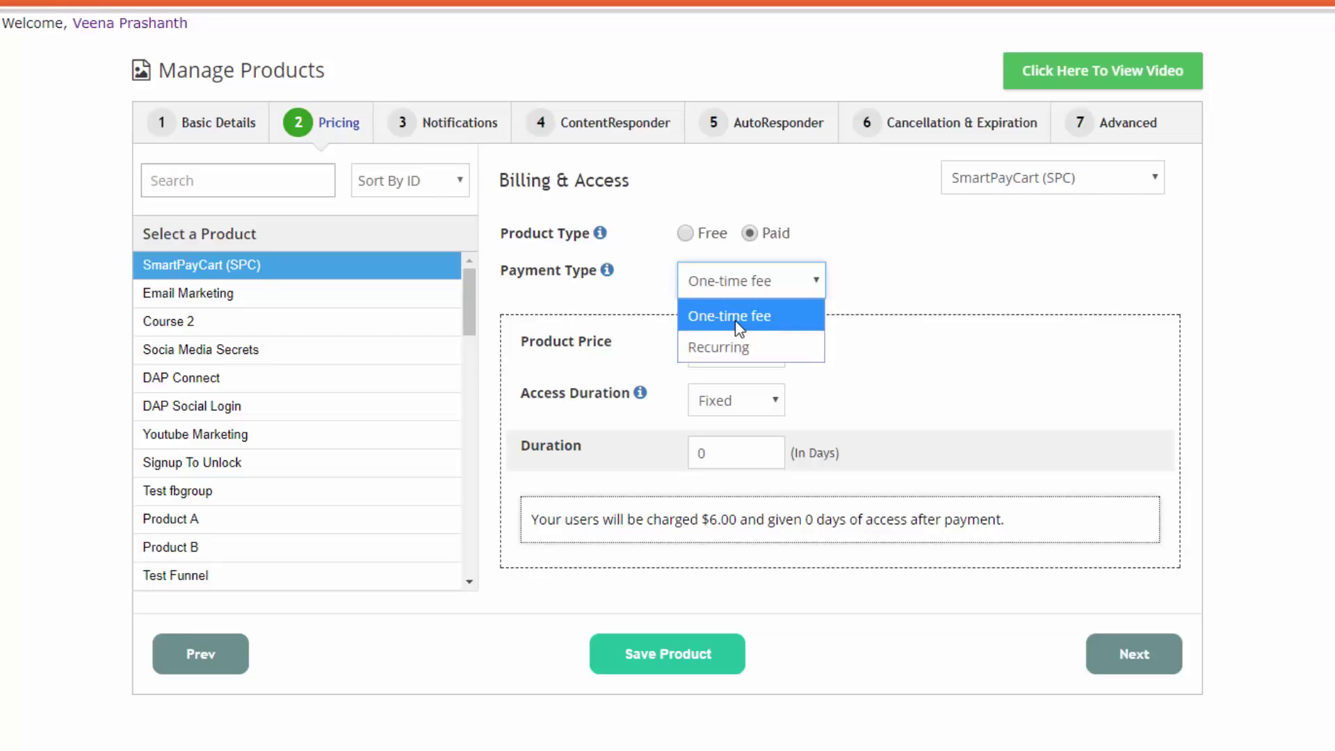
click(899, 349)
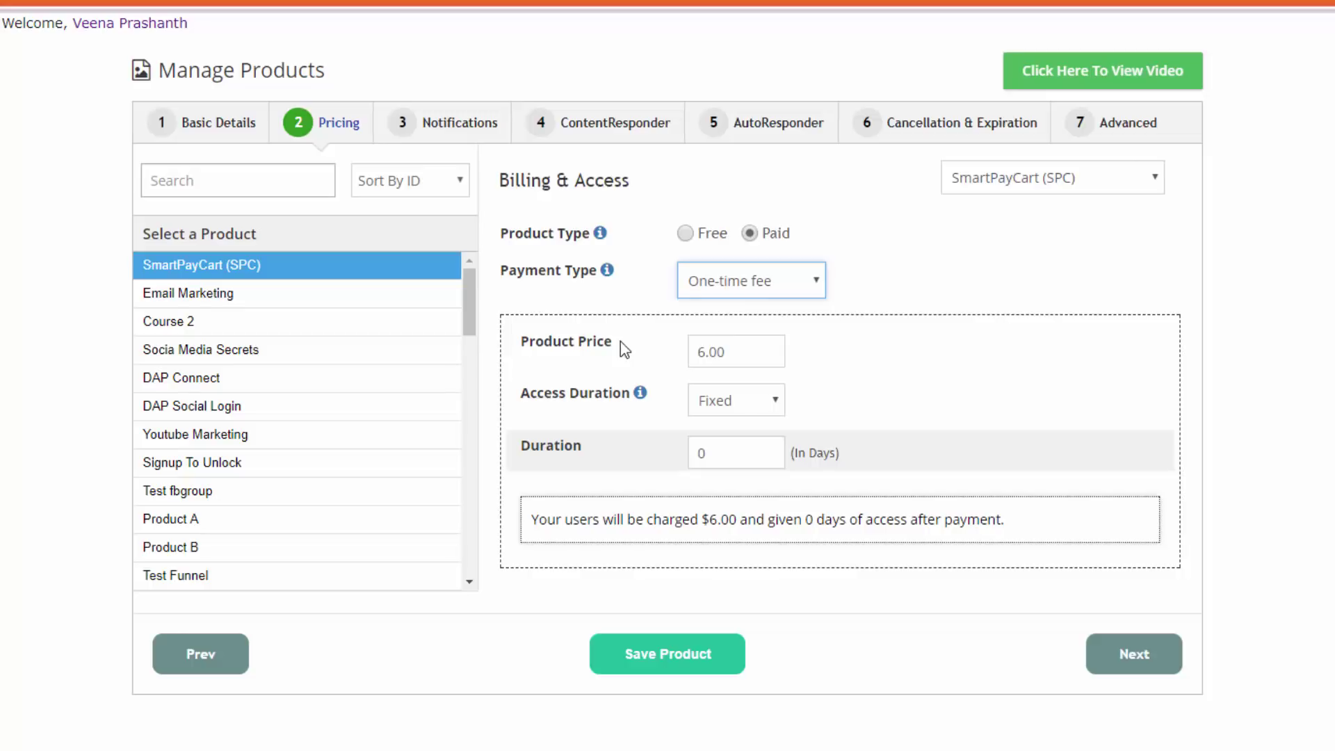
drag(707, 357, 611, 357)
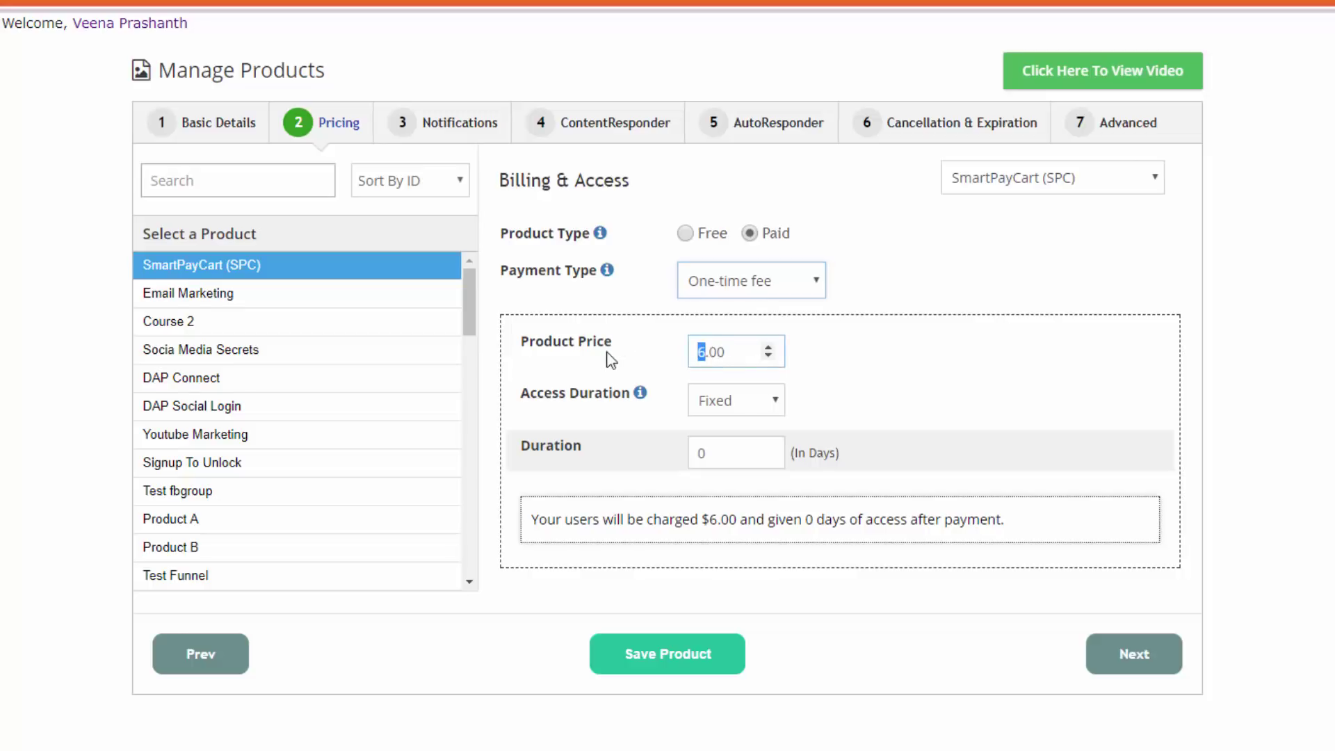
text(10)
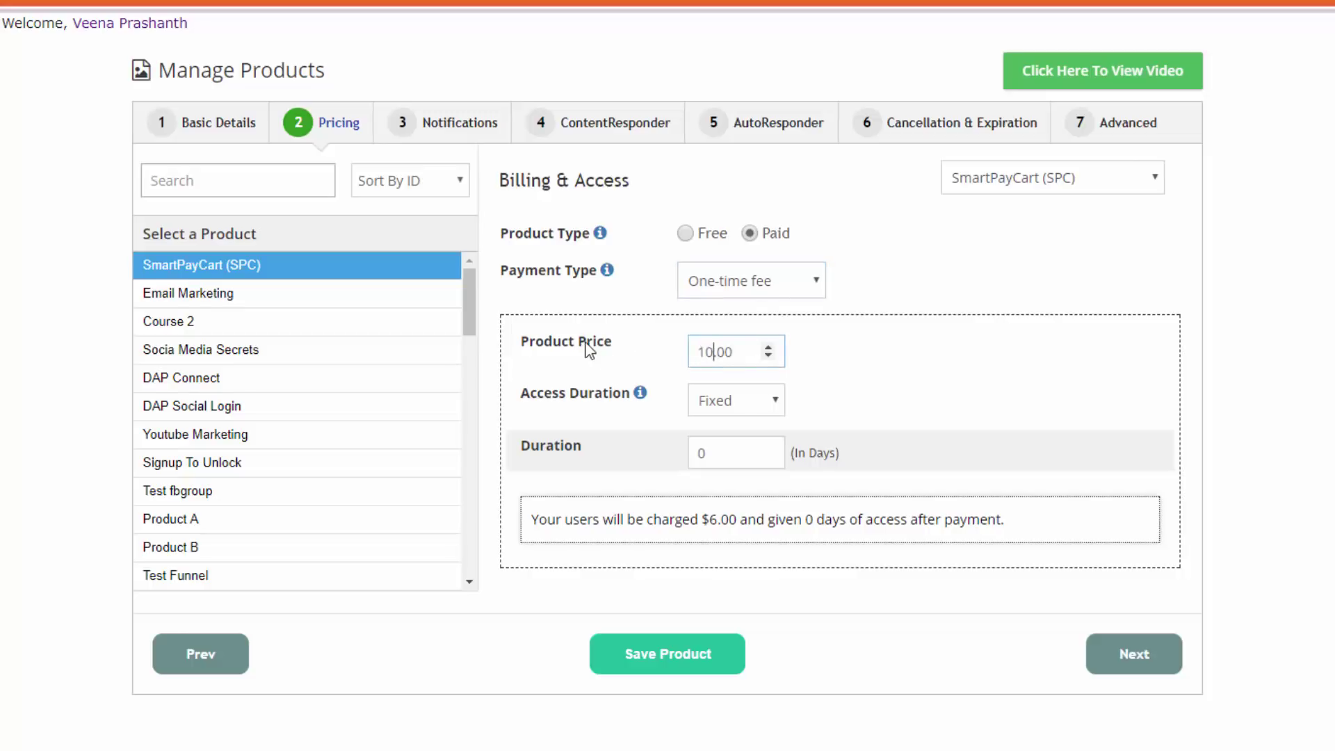
click(1005, 297)
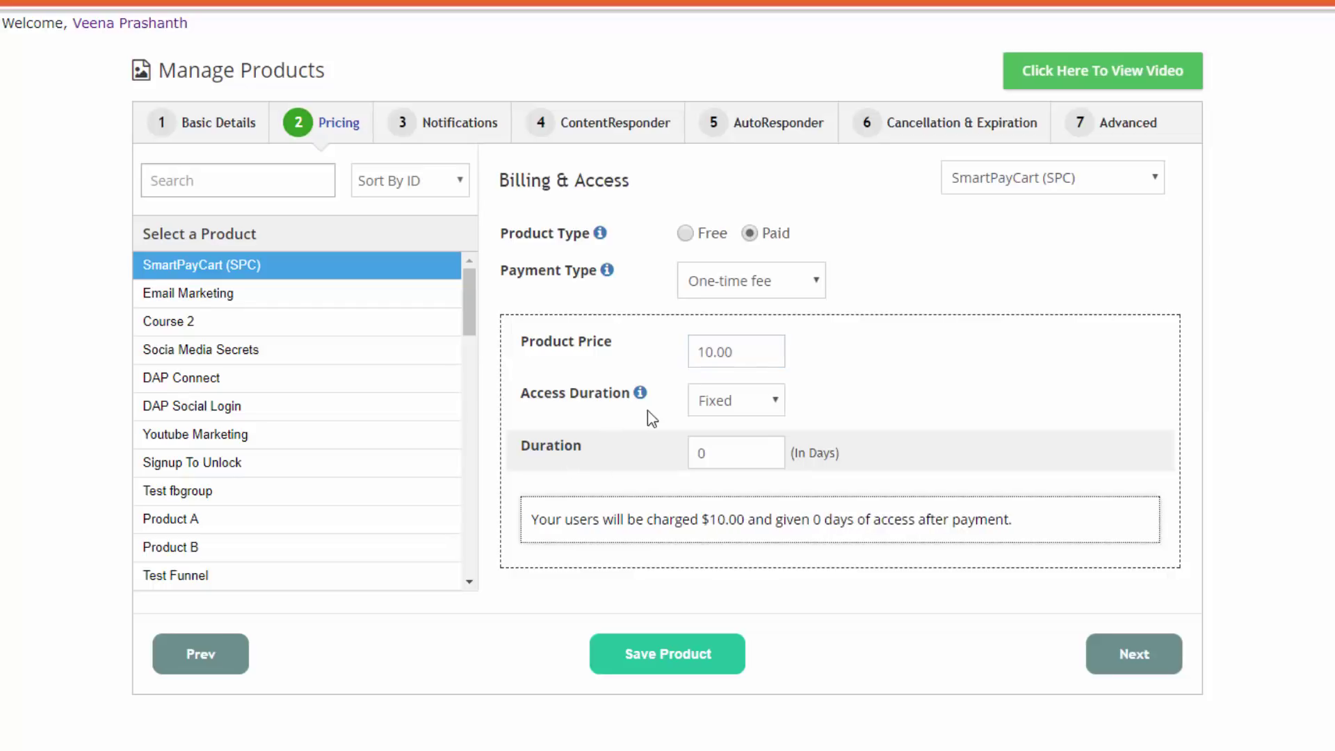
- Toggle access to Forever, then back to Fixed with a duration of 3 days
click(717, 407)
click(736, 436)
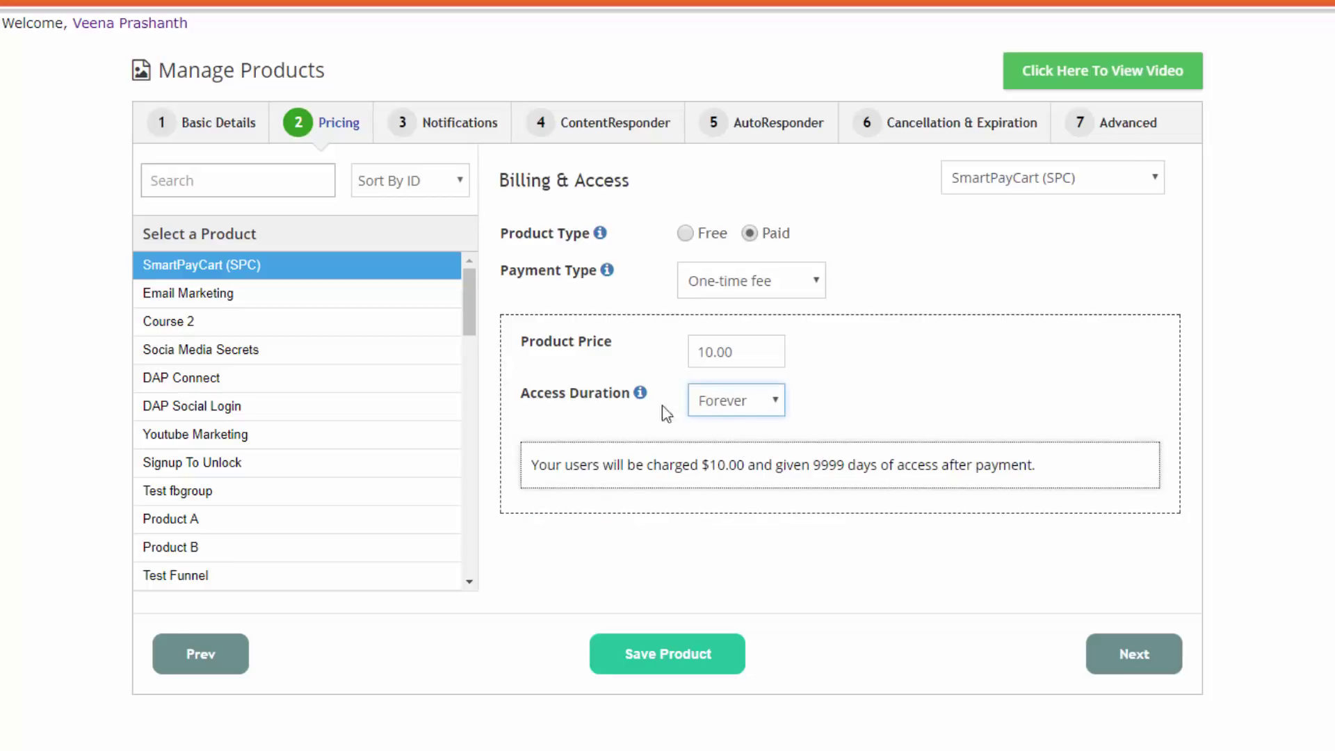
click(751, 402)
key(Escape)
key(Down)
key(Tab)
text(3)
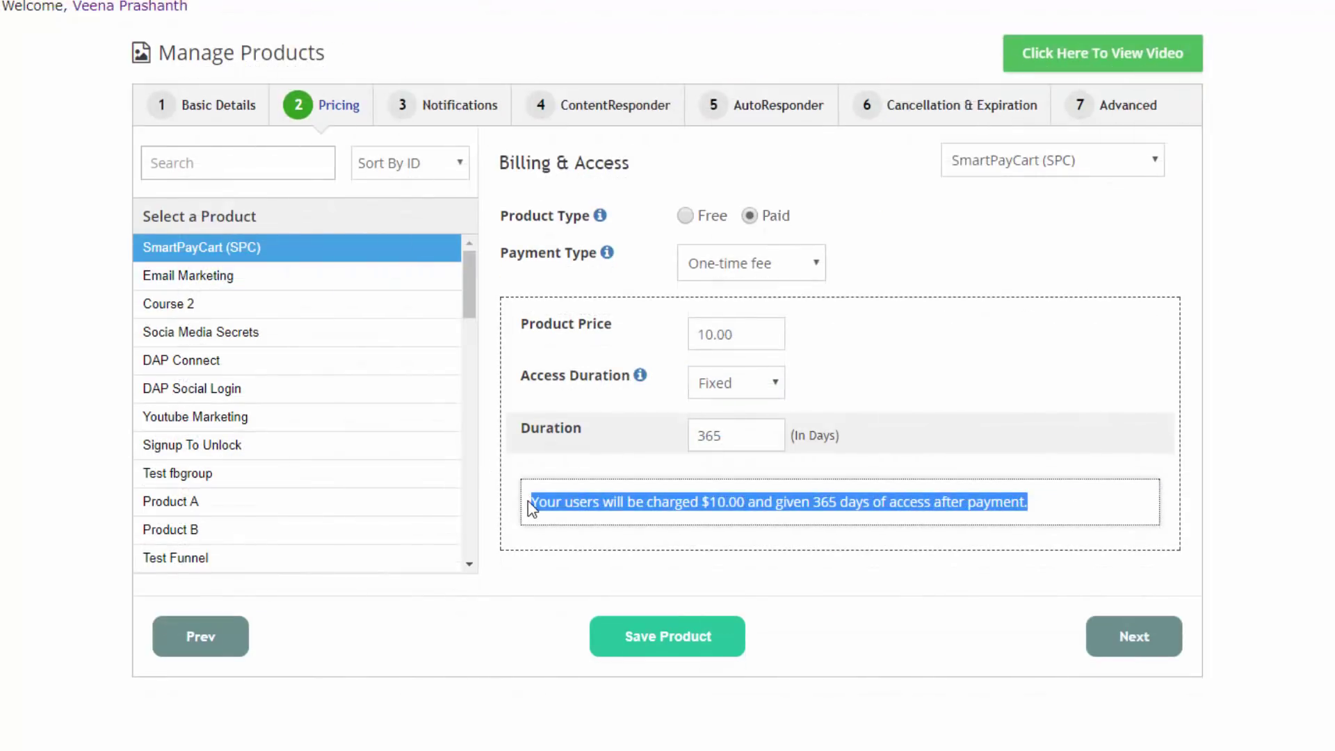
- Commit the Product Price and Duration values by leaving each field
click(525, 500)
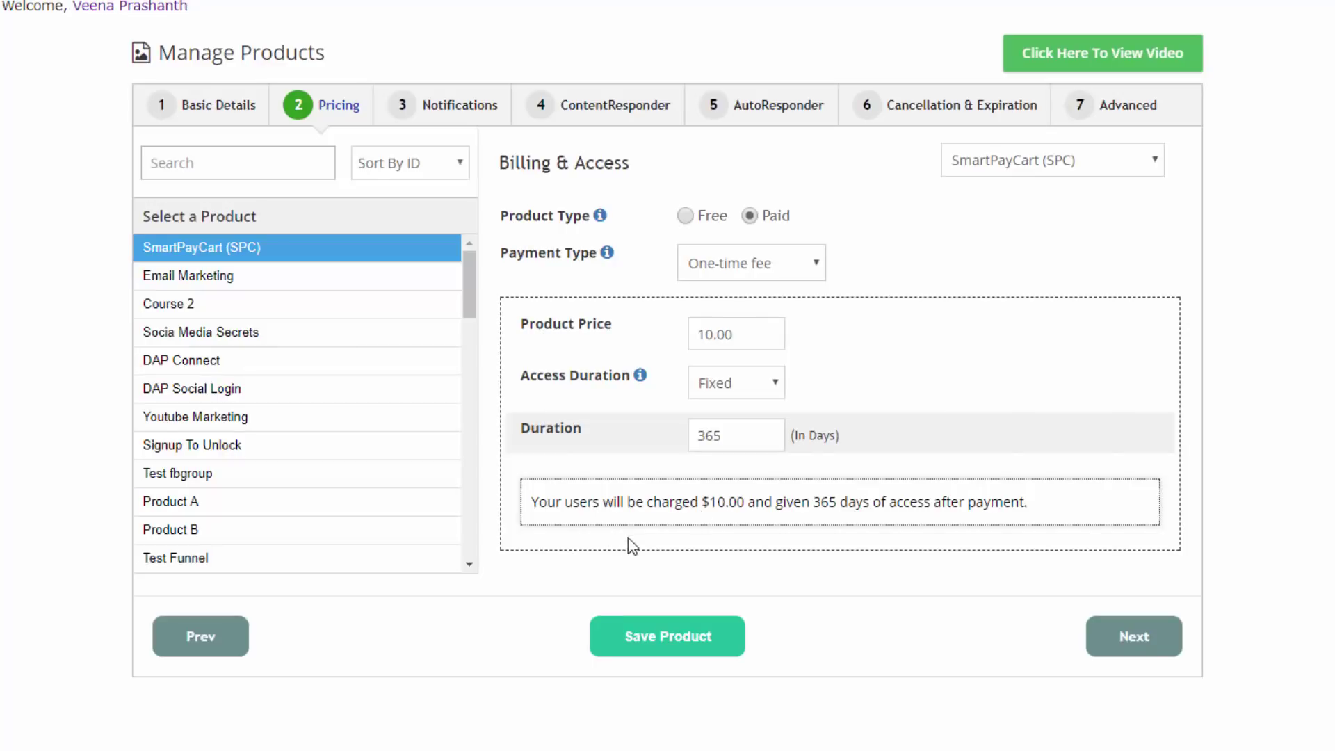
click(730, 333)
click(713, 492)
click(690, 432)
click(737, 485)
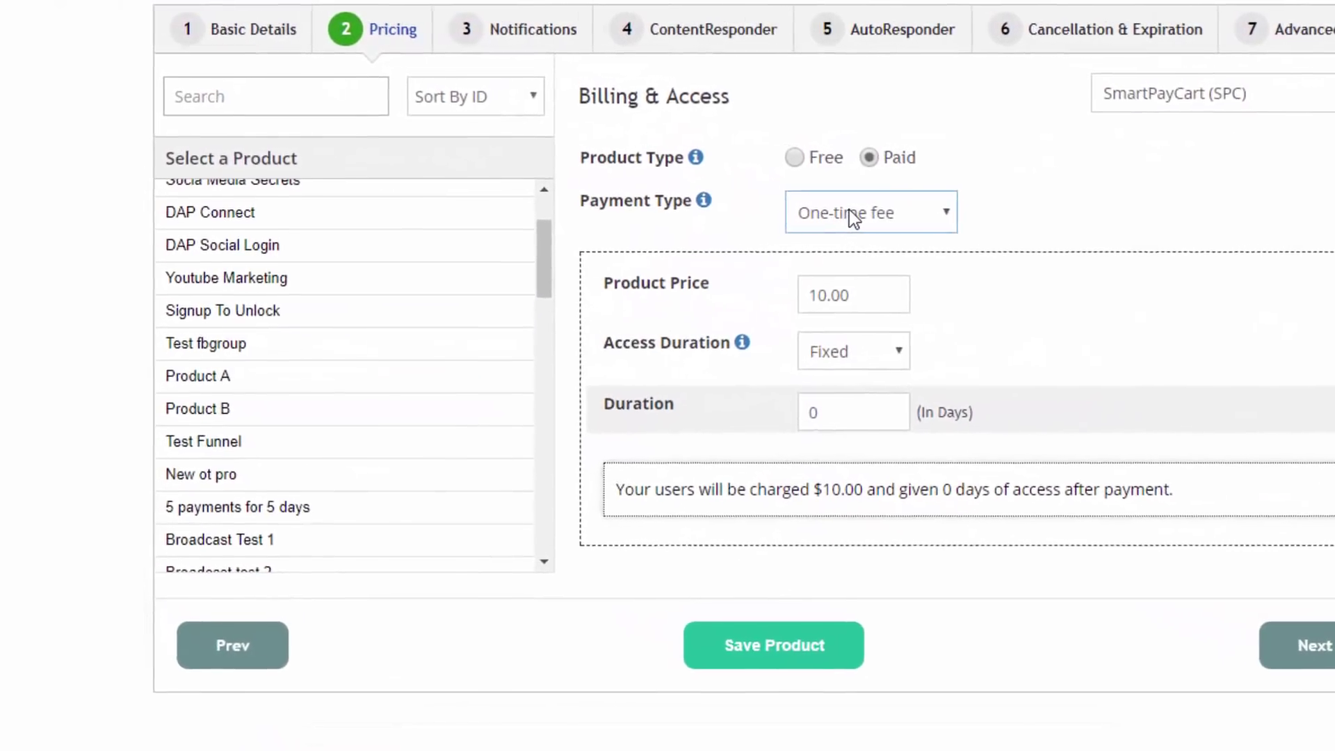
- Set Payment Type to Recurring: $7 trial for 14 days, then $20.00 every 30 days
click(854, 211)
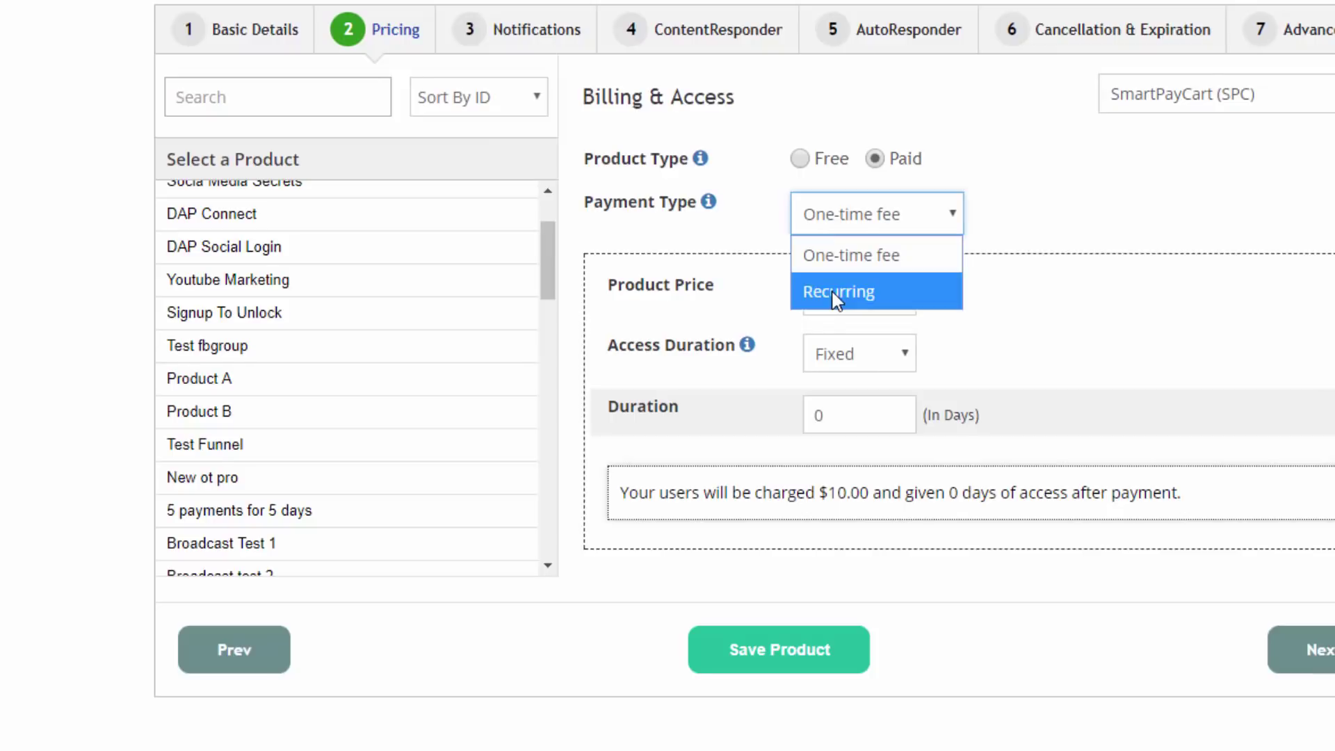
click(848, 291)
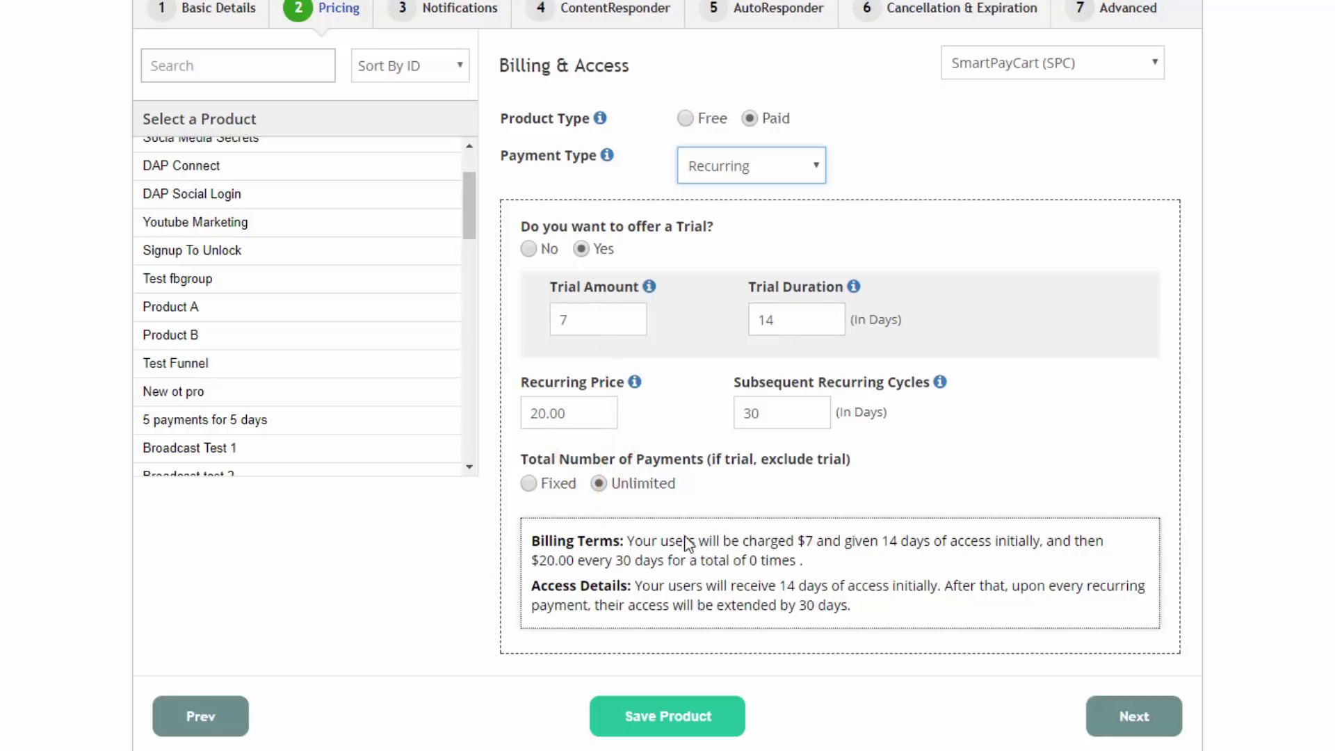
click(834, 334)
click(835, 362)
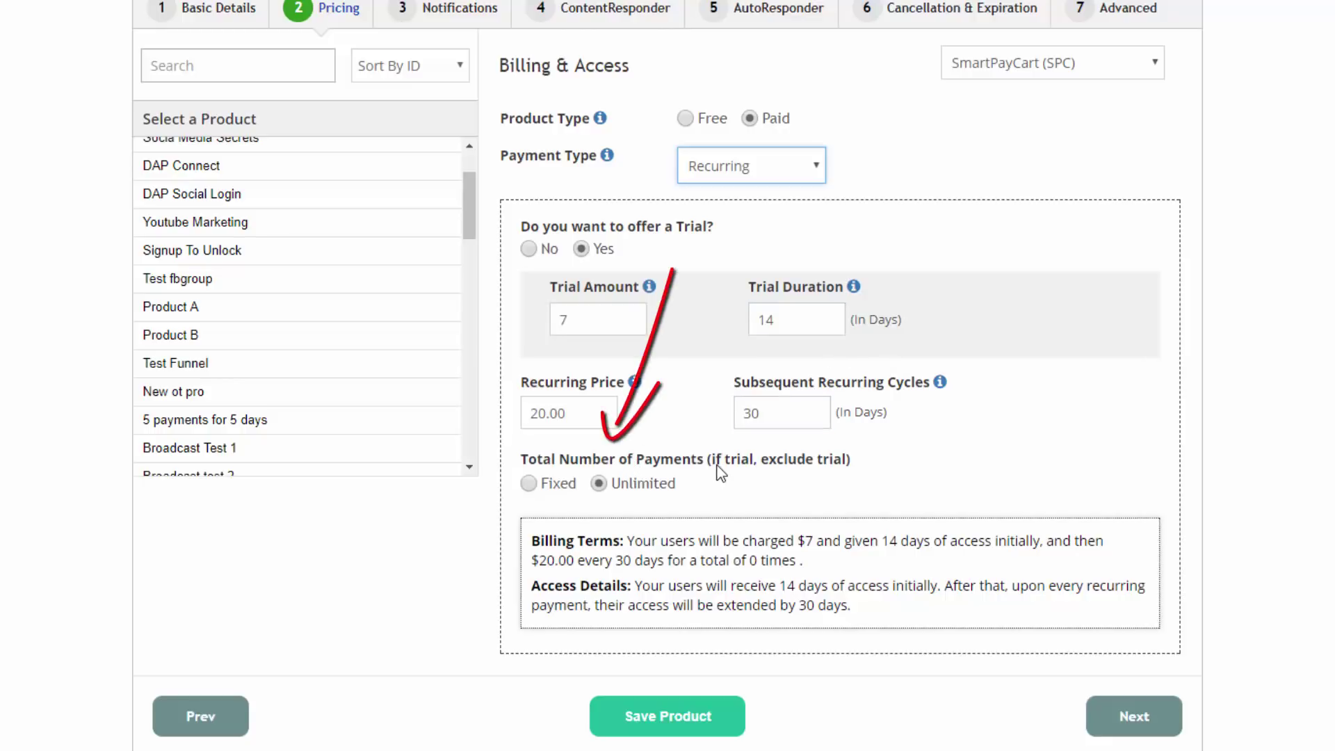
- Set Total Number of Payments to Fixed with a limit of 12
click(562, 487)
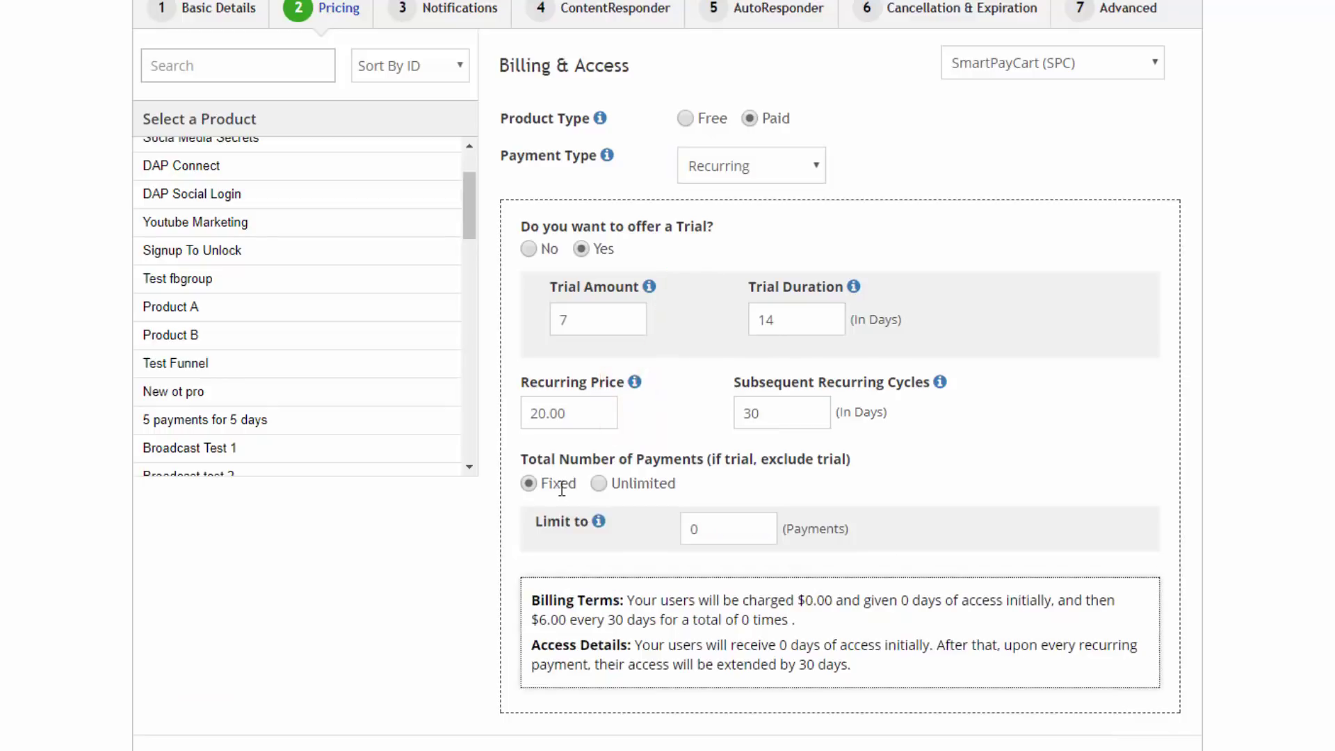
click(703, 529)
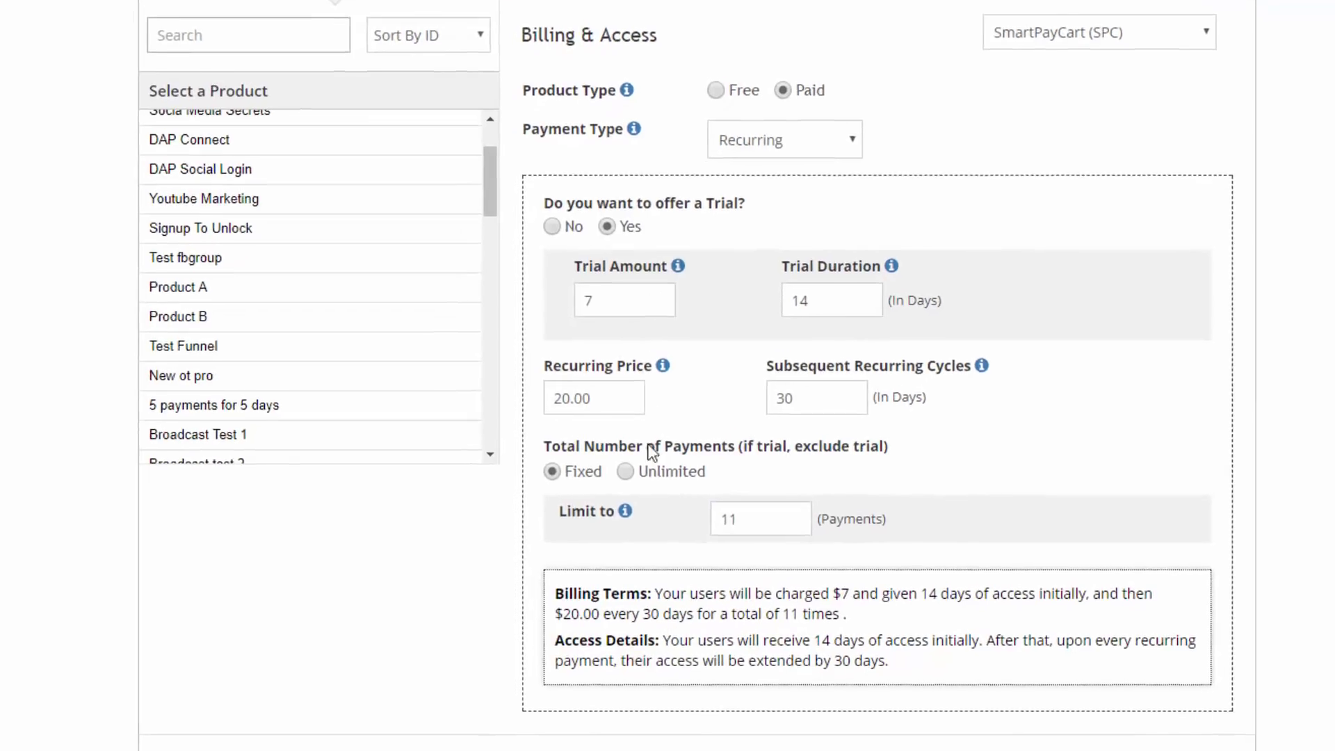
double_click(733, 517)
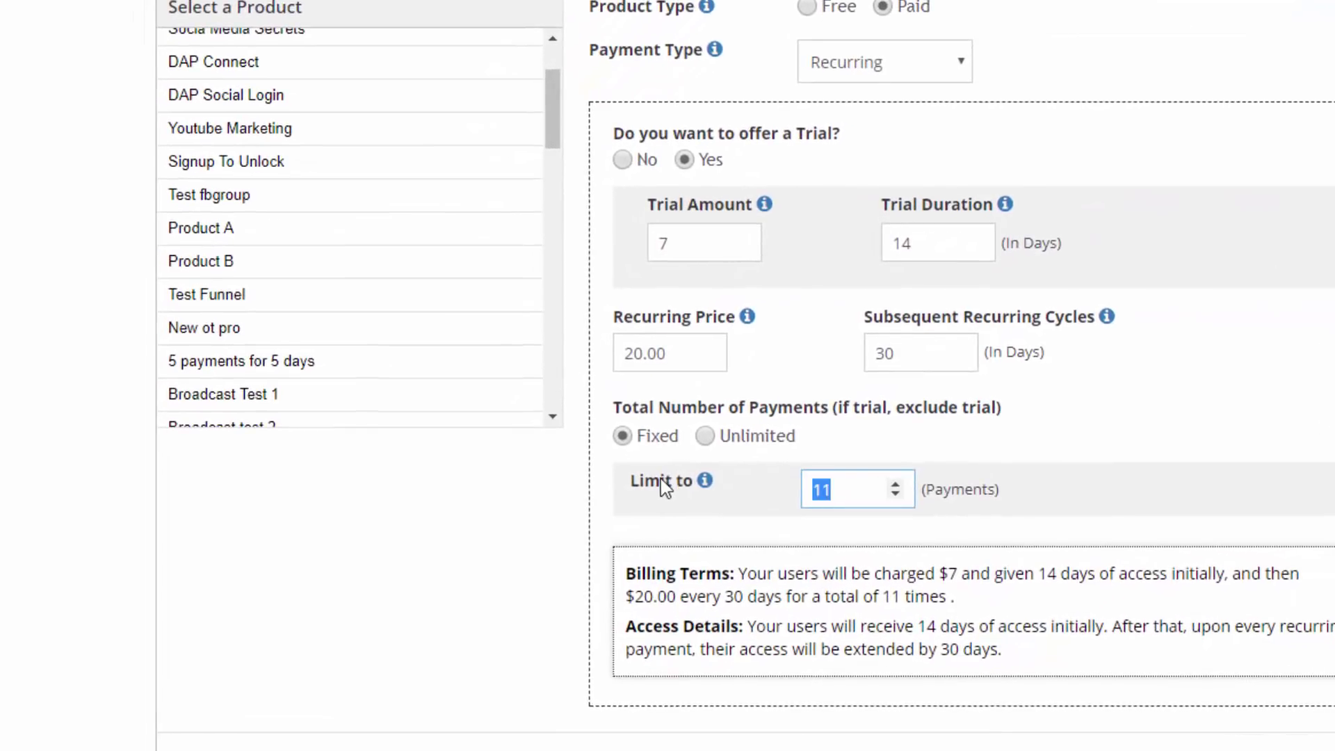
text(12)
click(440, 536)
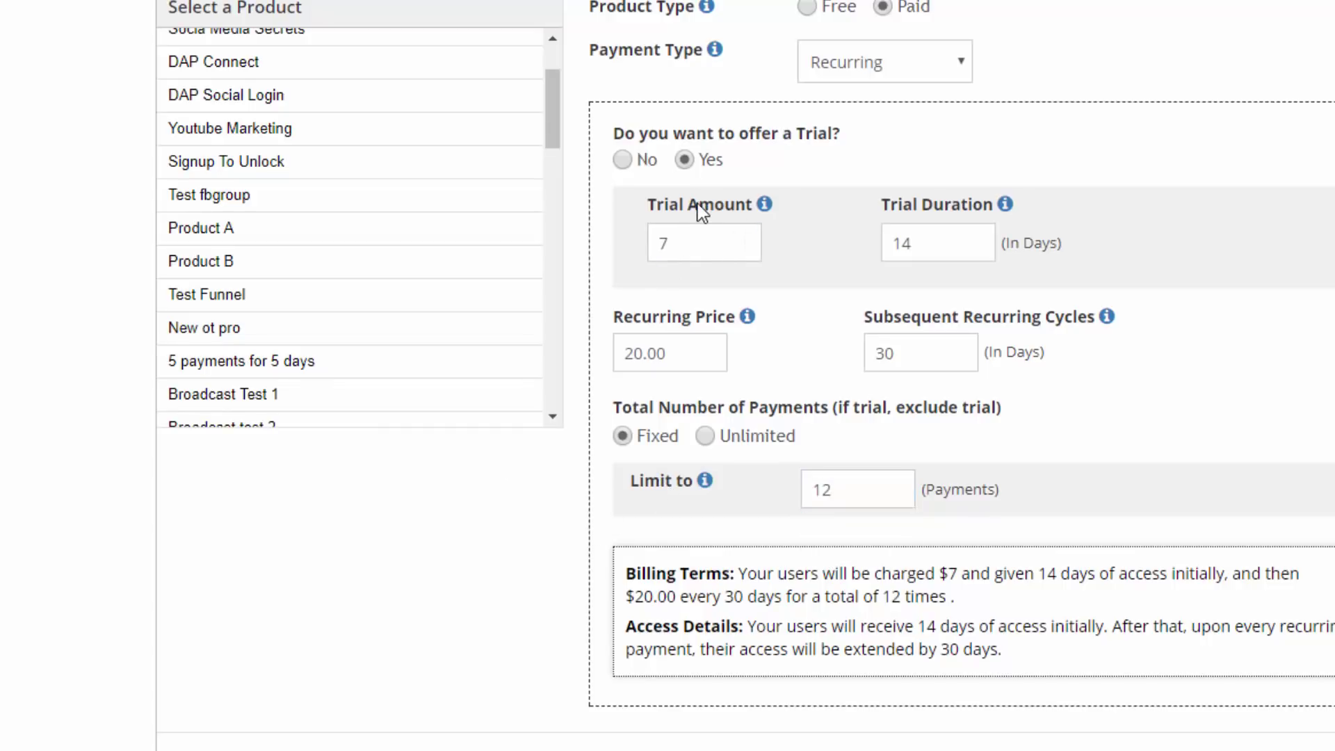
click(823, 489)
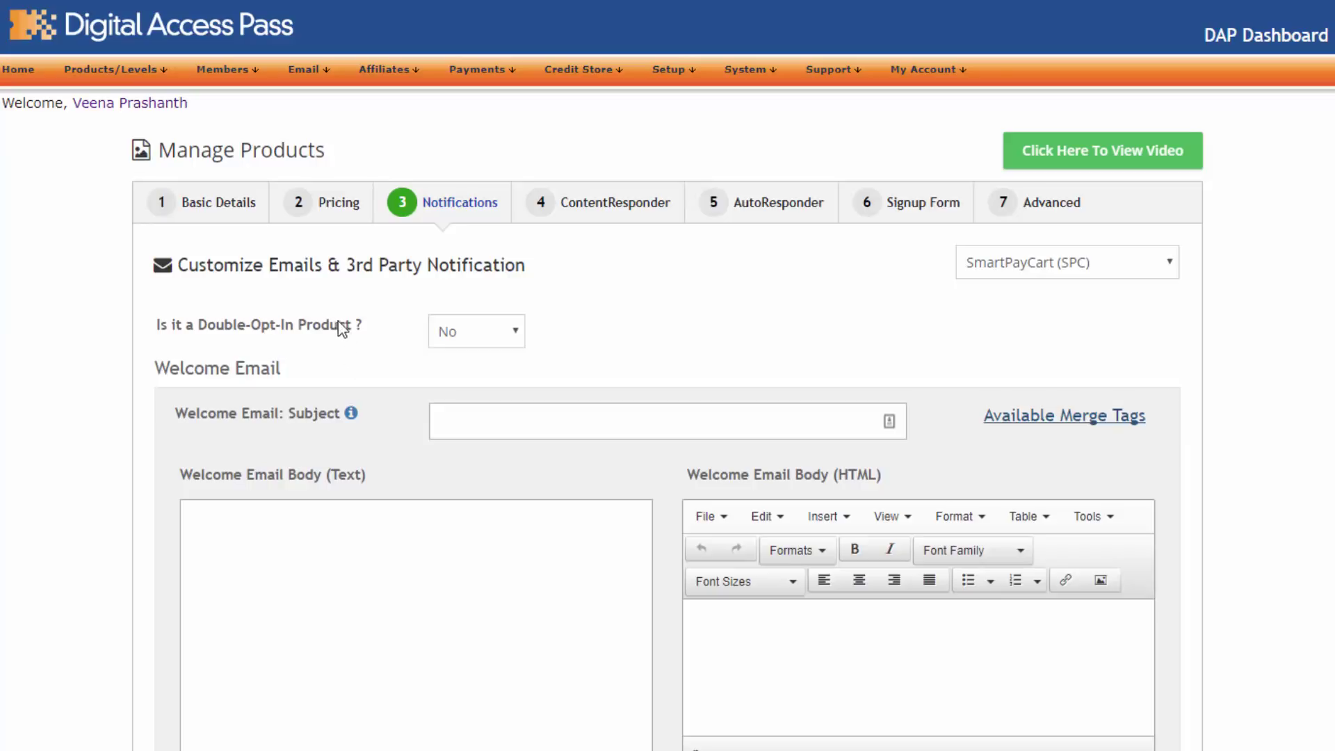
- Set 'Is it a Double-Opt-In Product?' to Yes and start editing the double-optin HTML email body
click(456, 331)
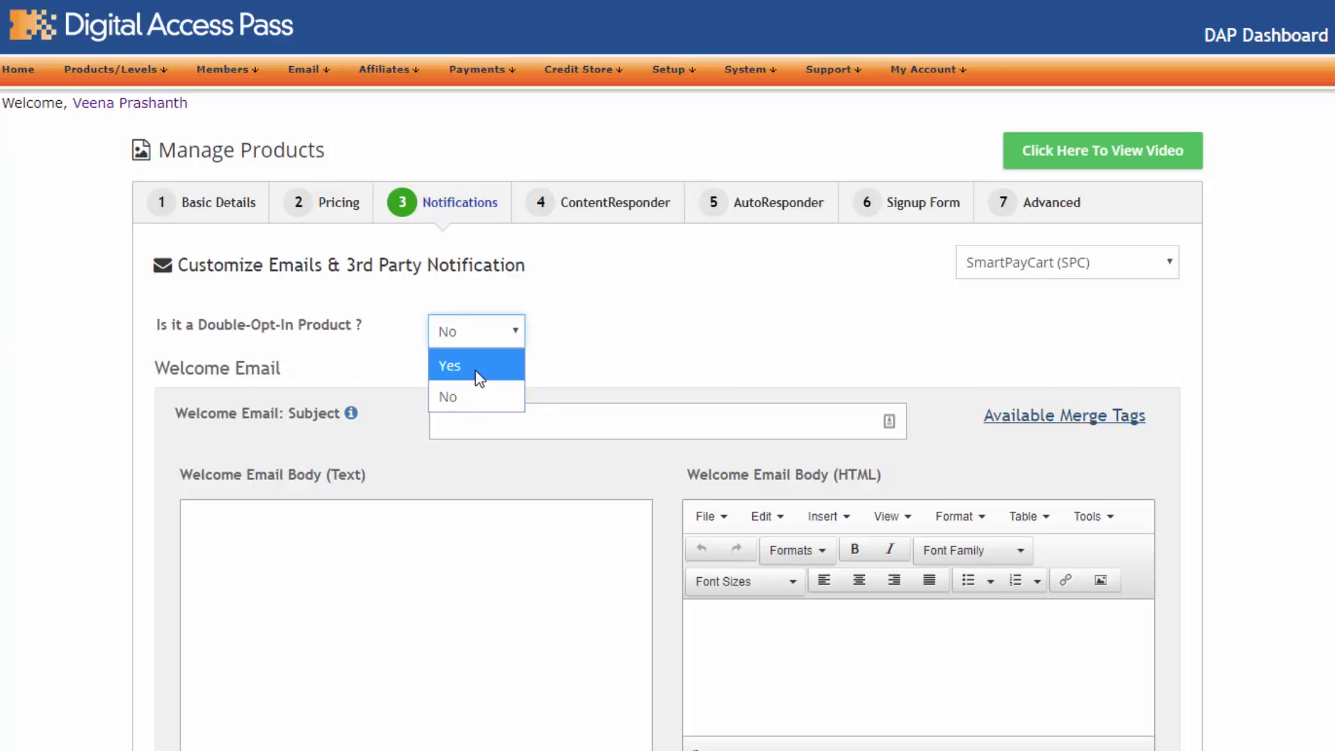
click(470, 374)
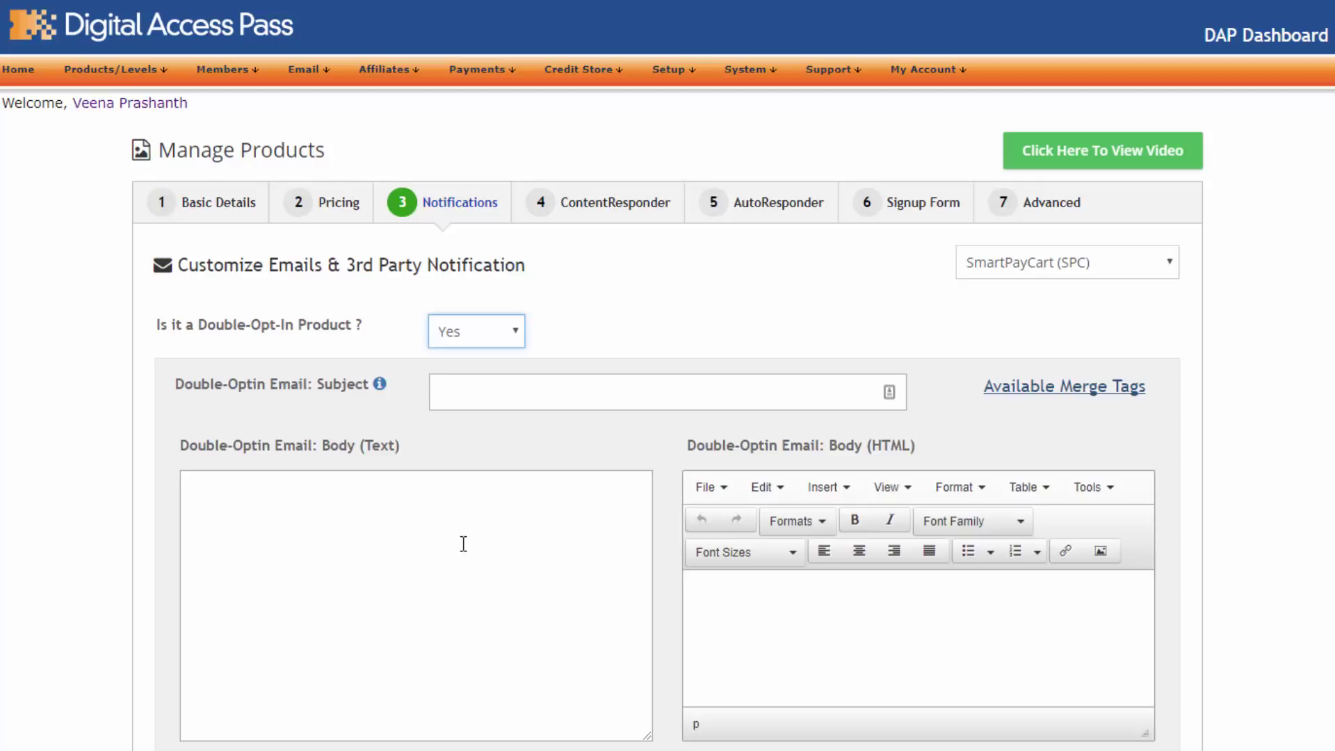
click(711, 615)
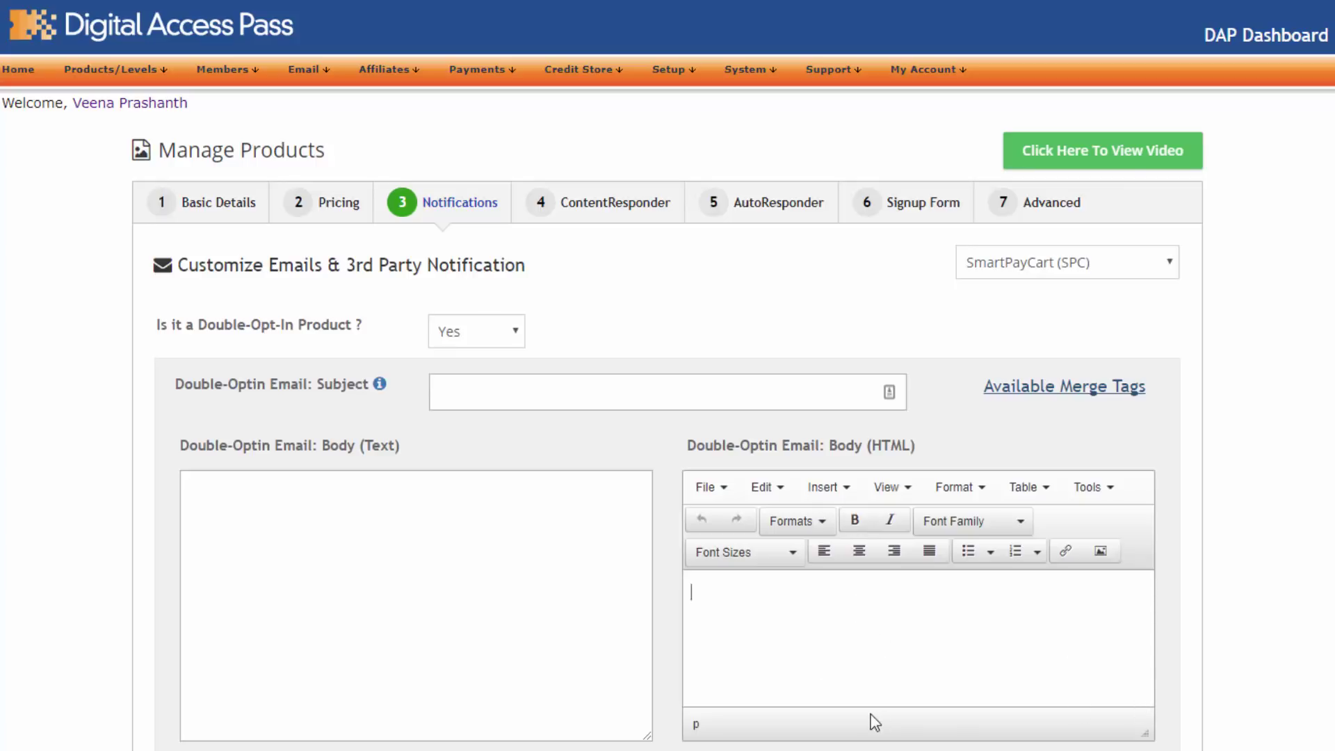
scroll(751, 582, down, 10)
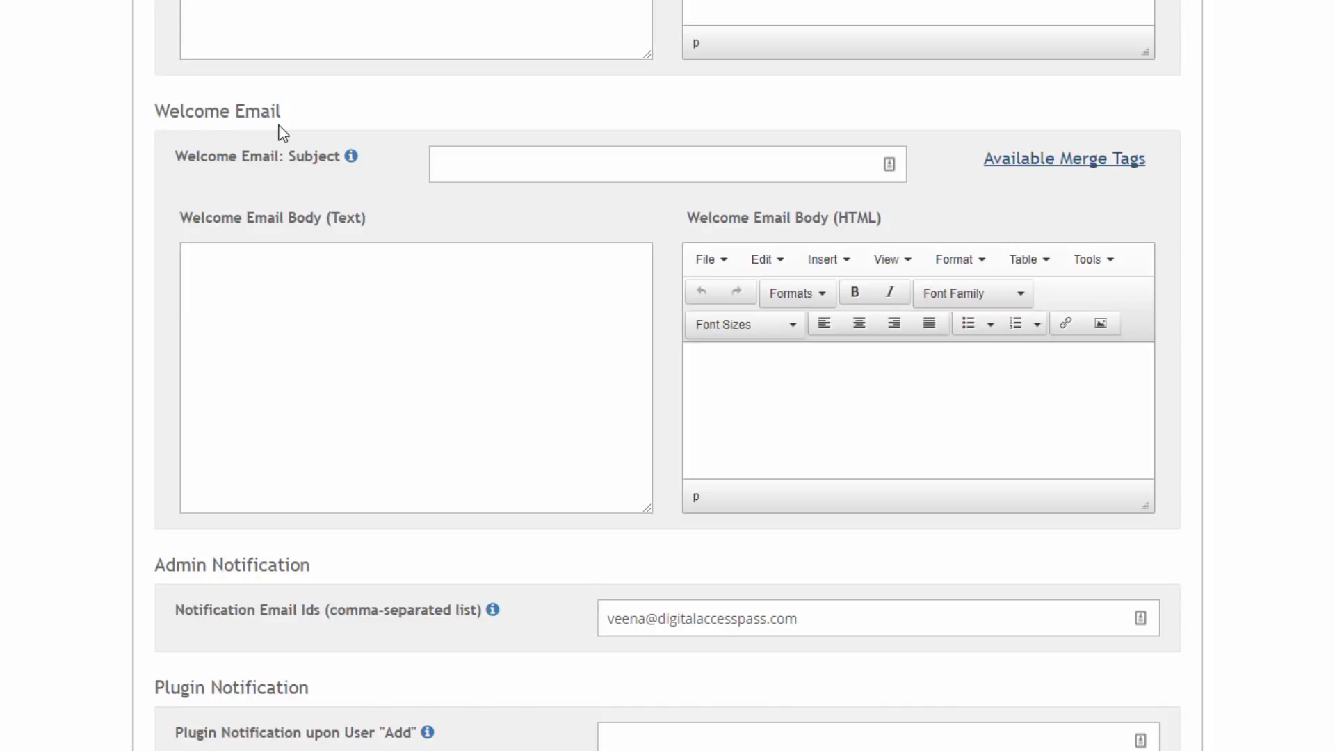
click(460, 291)
click(1042, 167)
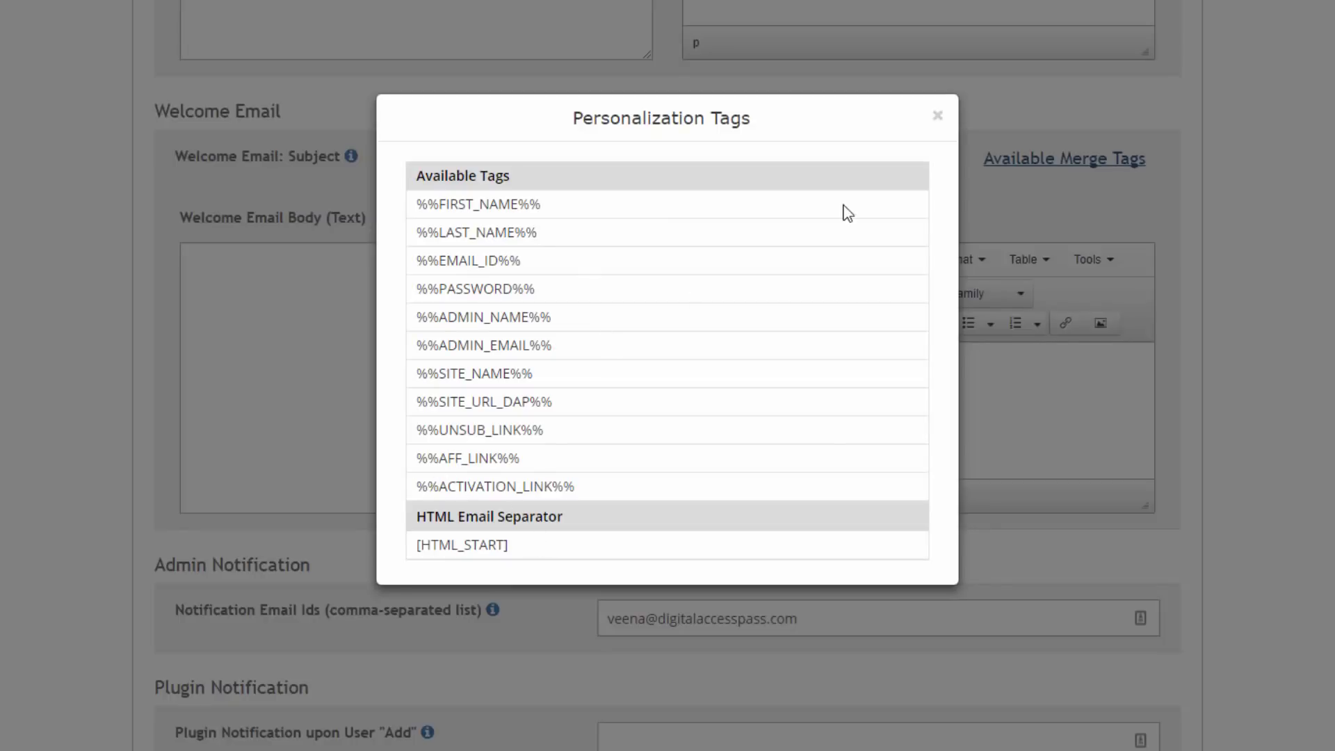
click(937, 117)
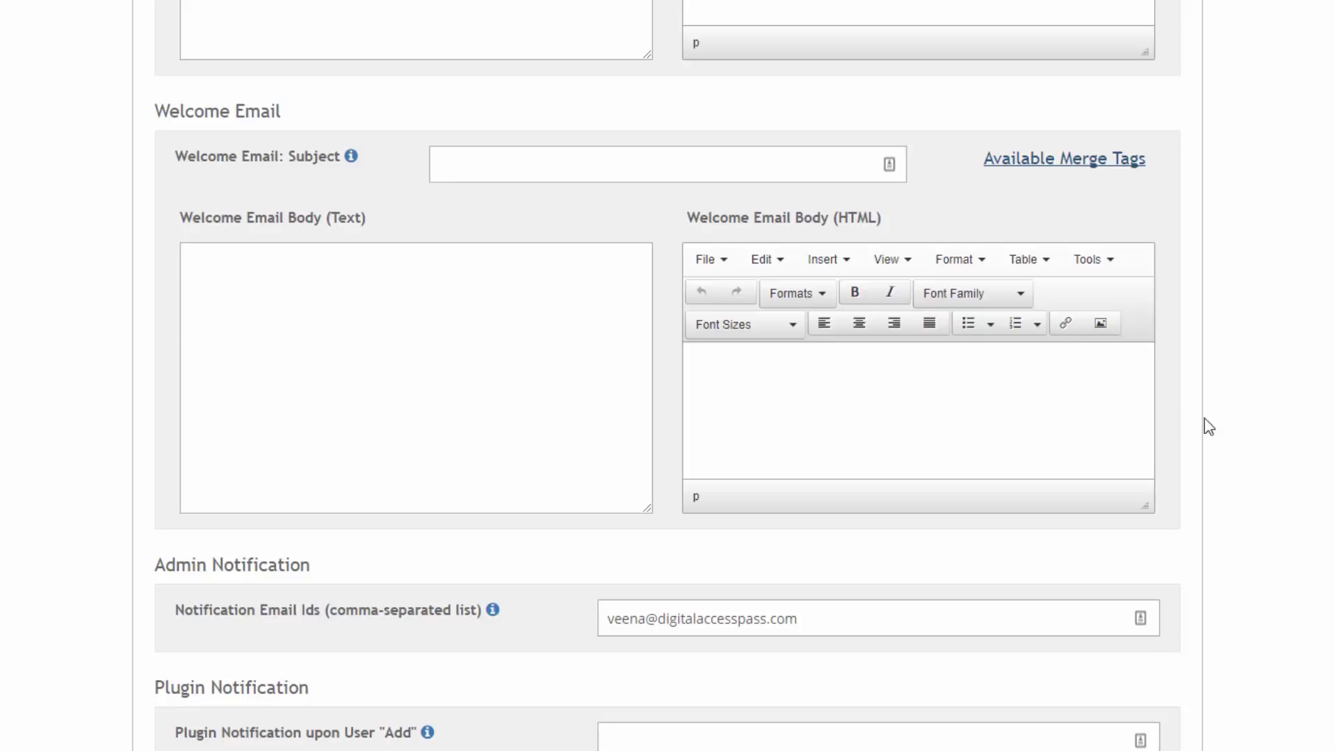
click(1053, 441)
scroll(1054, 442, down, 3)
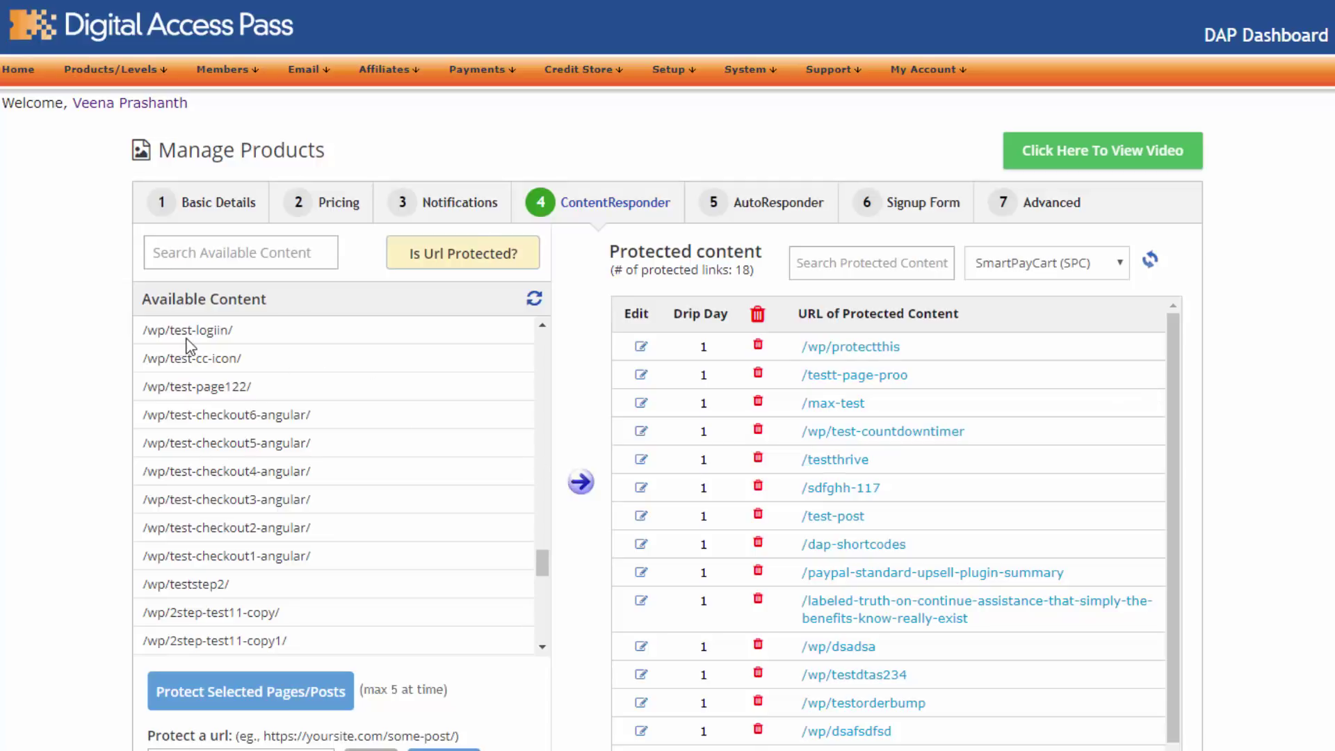
- Search the available content for 'testste', leaving only /wp/teststep2/
click(224, 252)
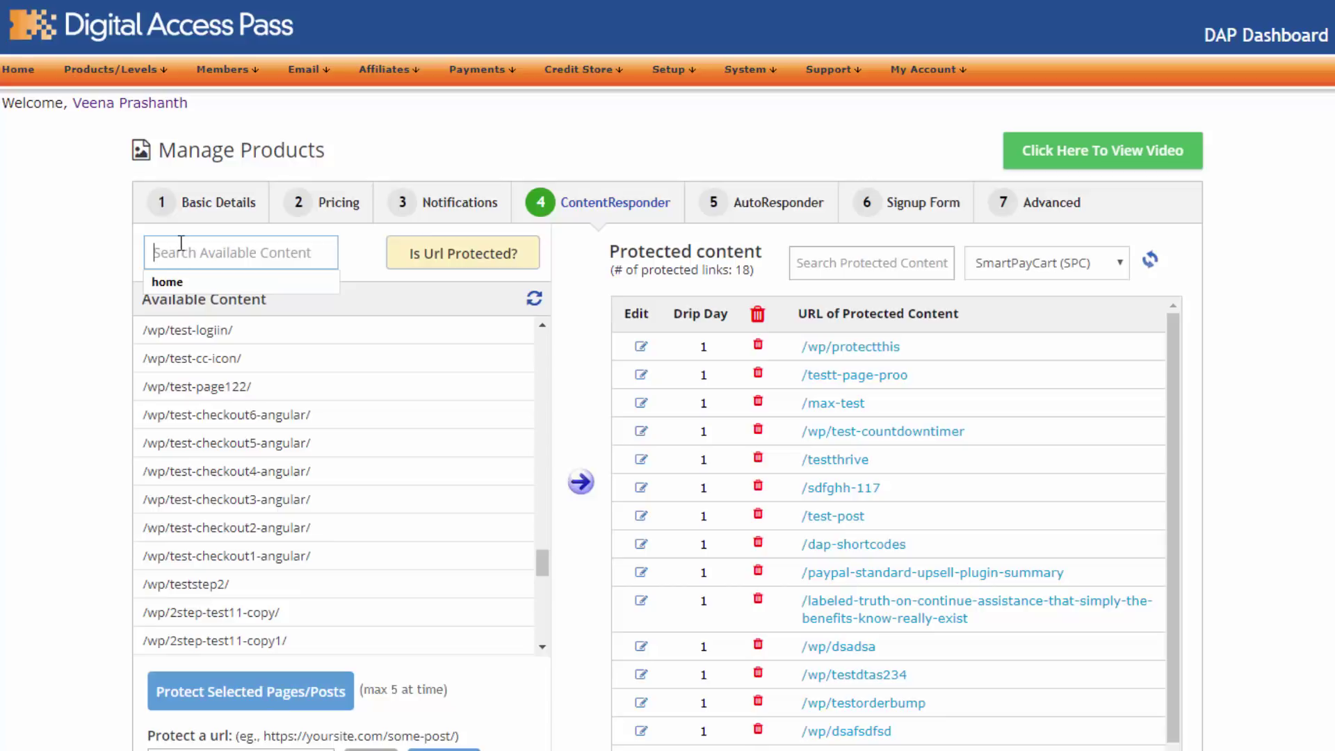
text(teststep2)
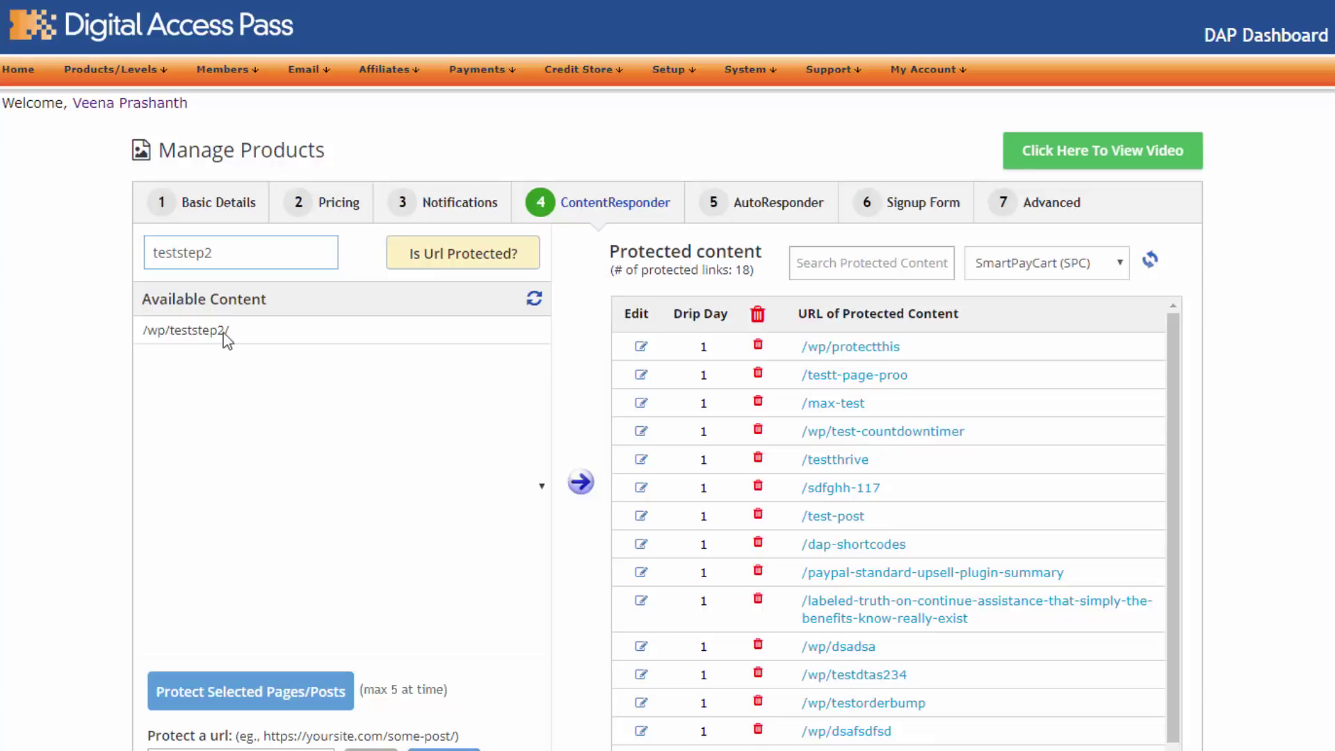
double_click(231, 266)
key(BackSpace)
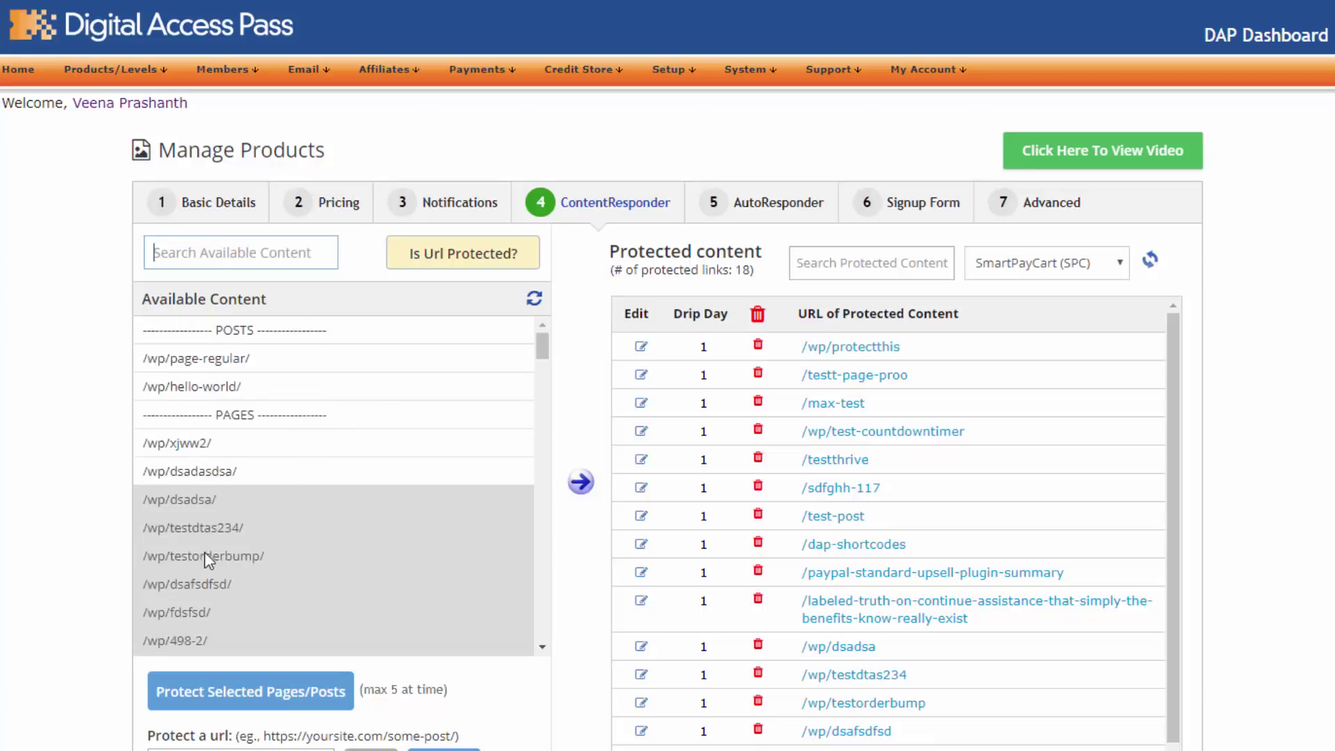
click(194, 506)
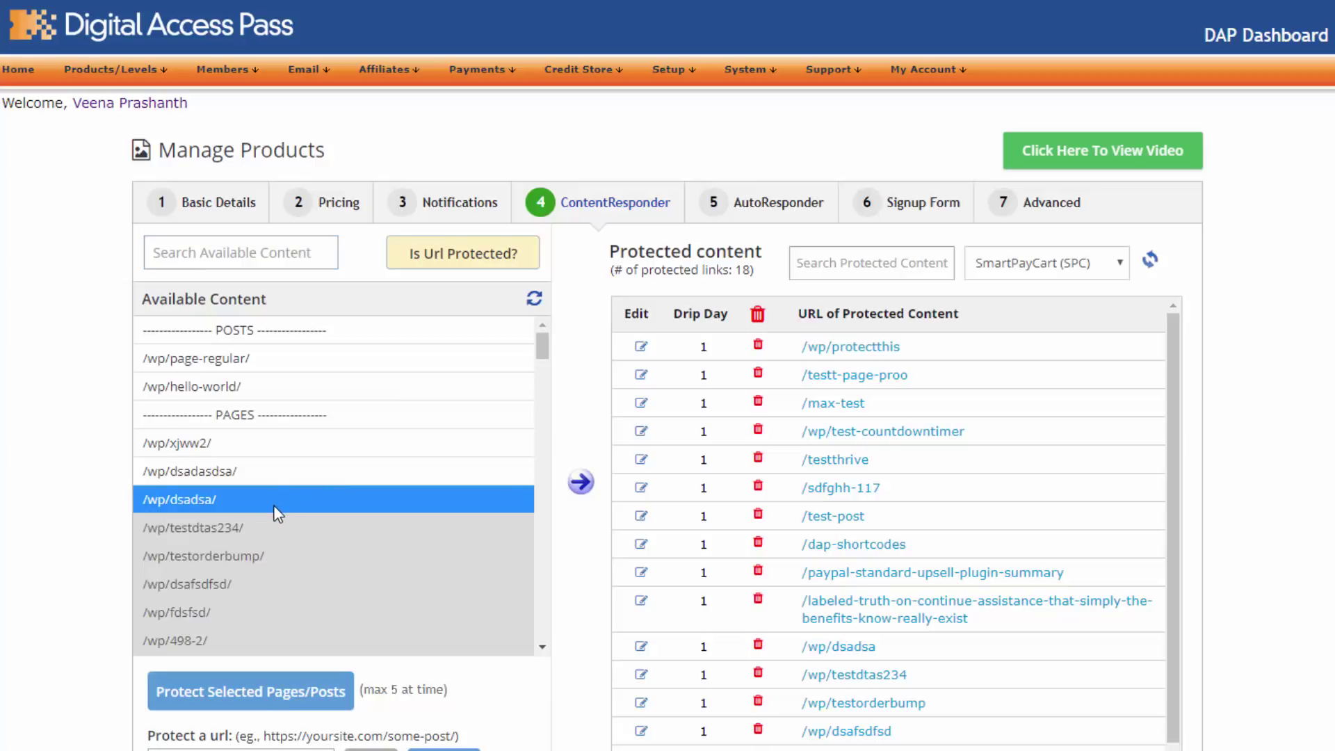
click(465, 258)
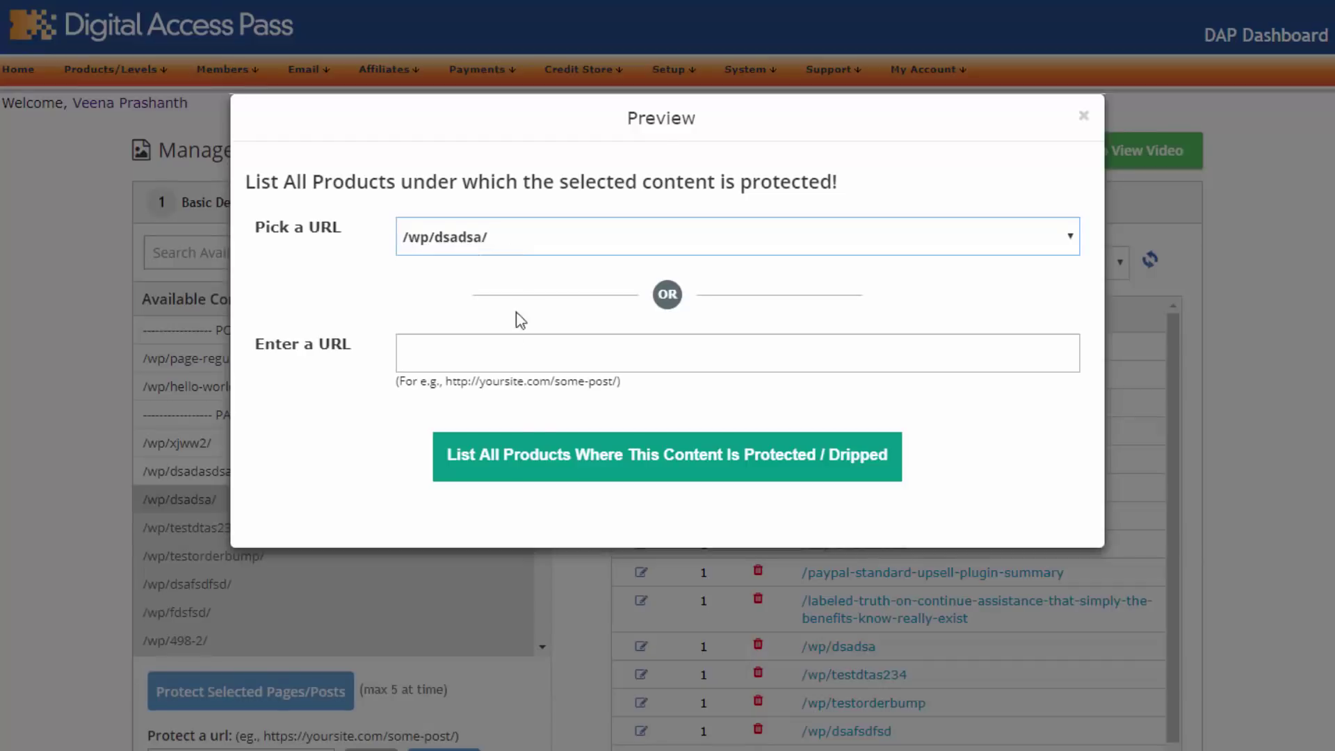
click(536, 459)
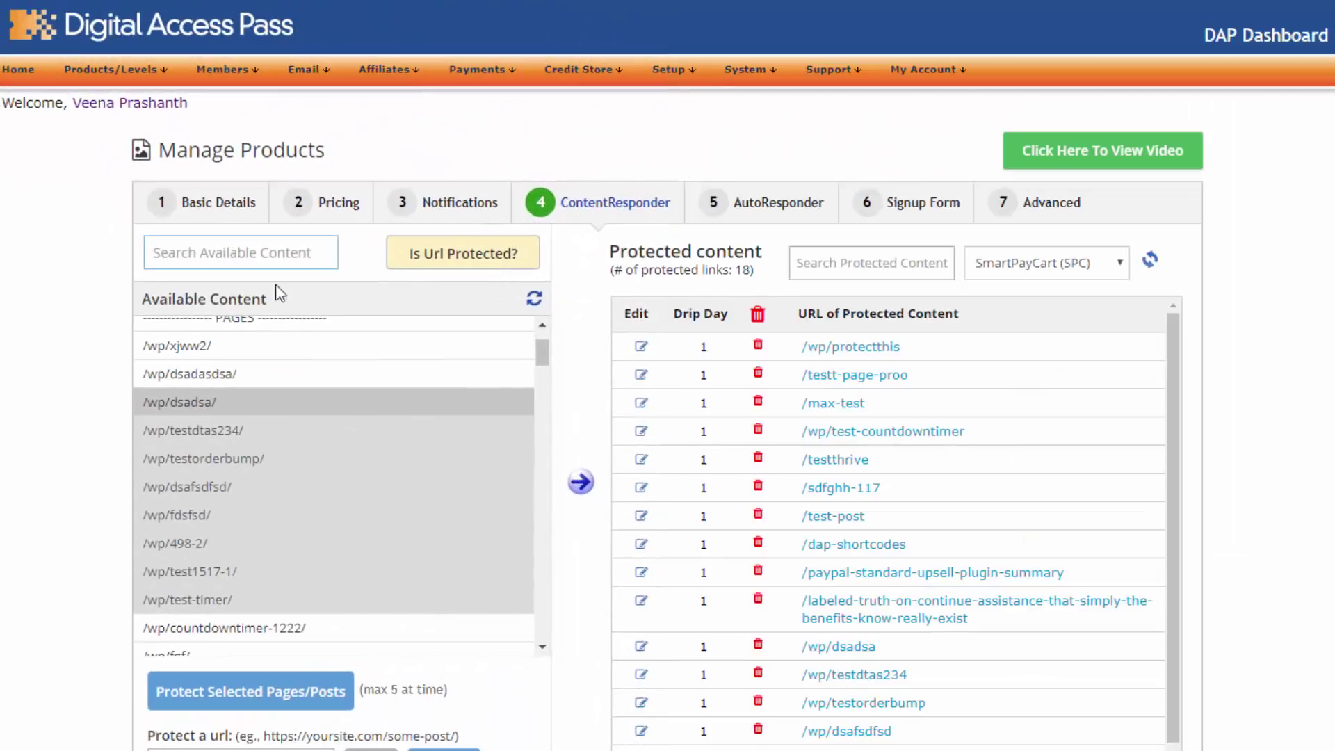
click(832, 266)
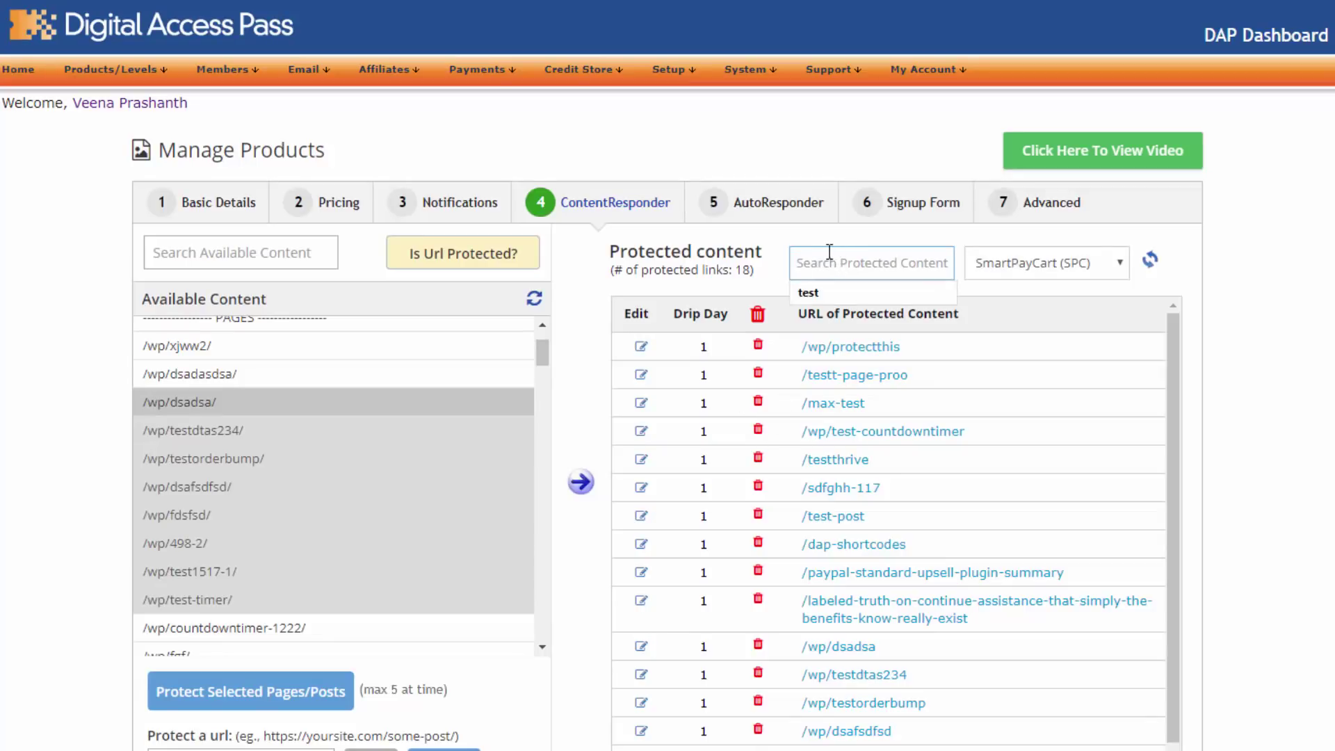
- After a quick 'max' search, reorder protected content so /wp/protectthis sits below /max-test and /testthrive
text(max)
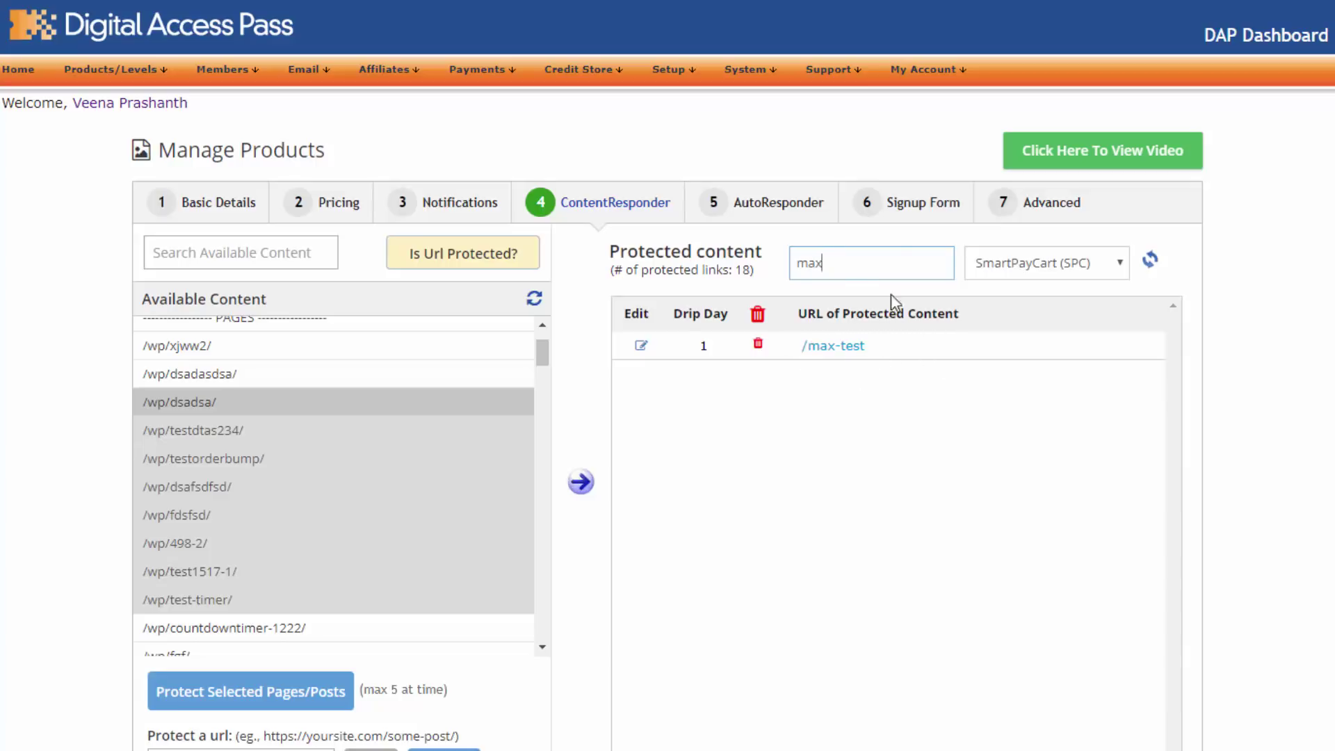
key(BackSpace)
key(BackSpace)
key(BackSpace)
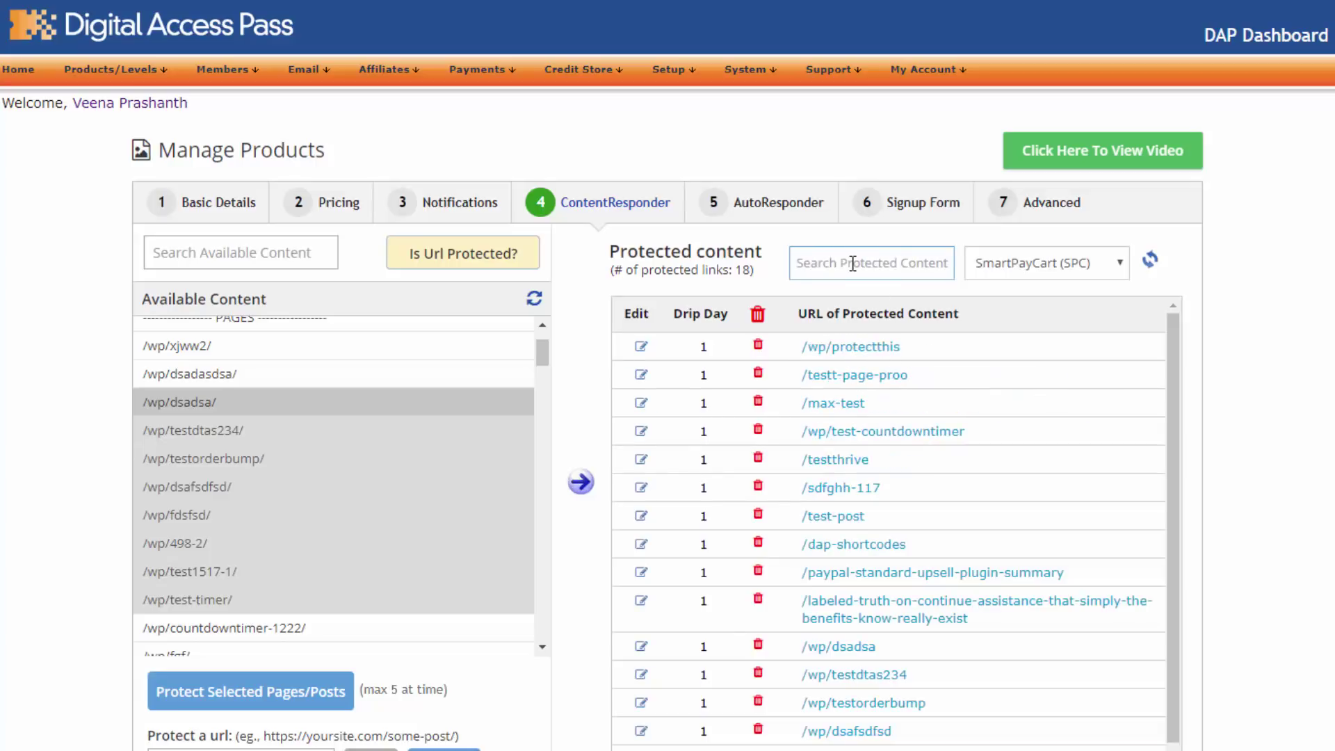
scroll(635, 531, down, 5)
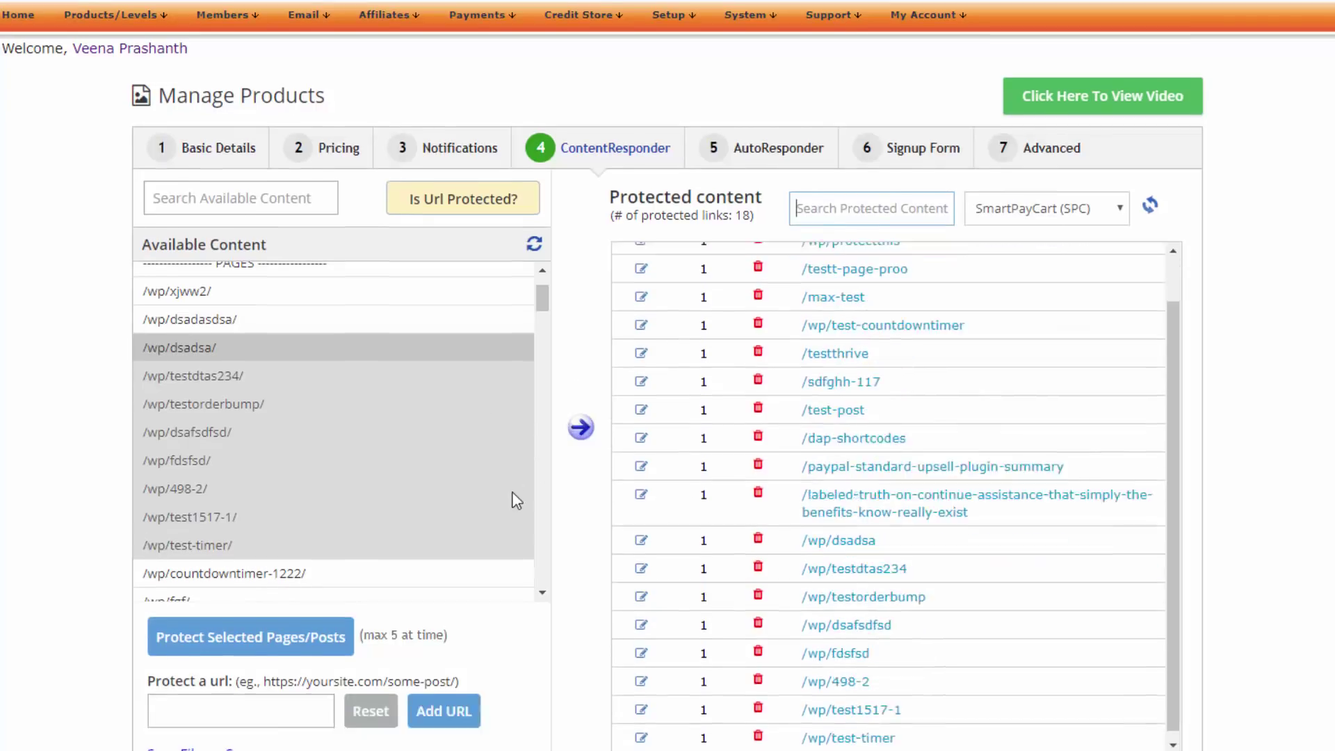
scroll(526, 499, down, 3)
scroll(634, 547, up, 3)
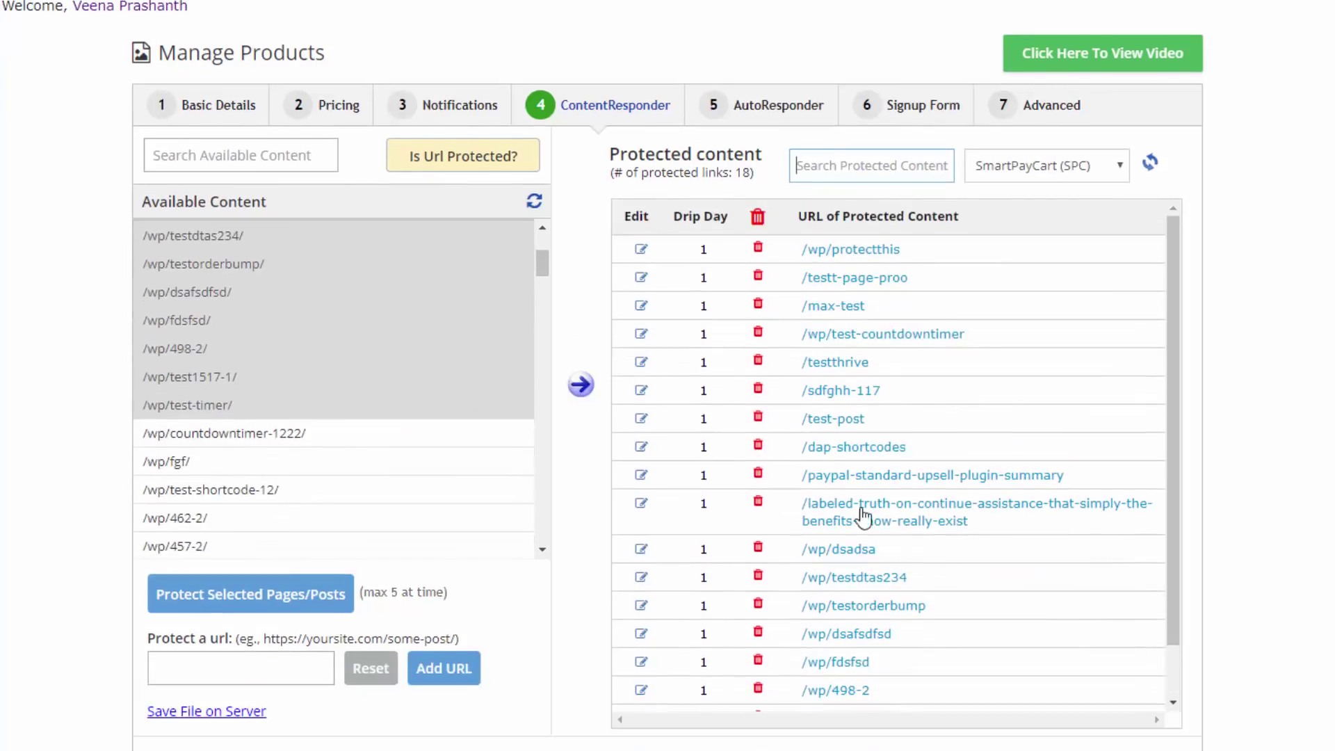
scroll(855, 514, up, 2)
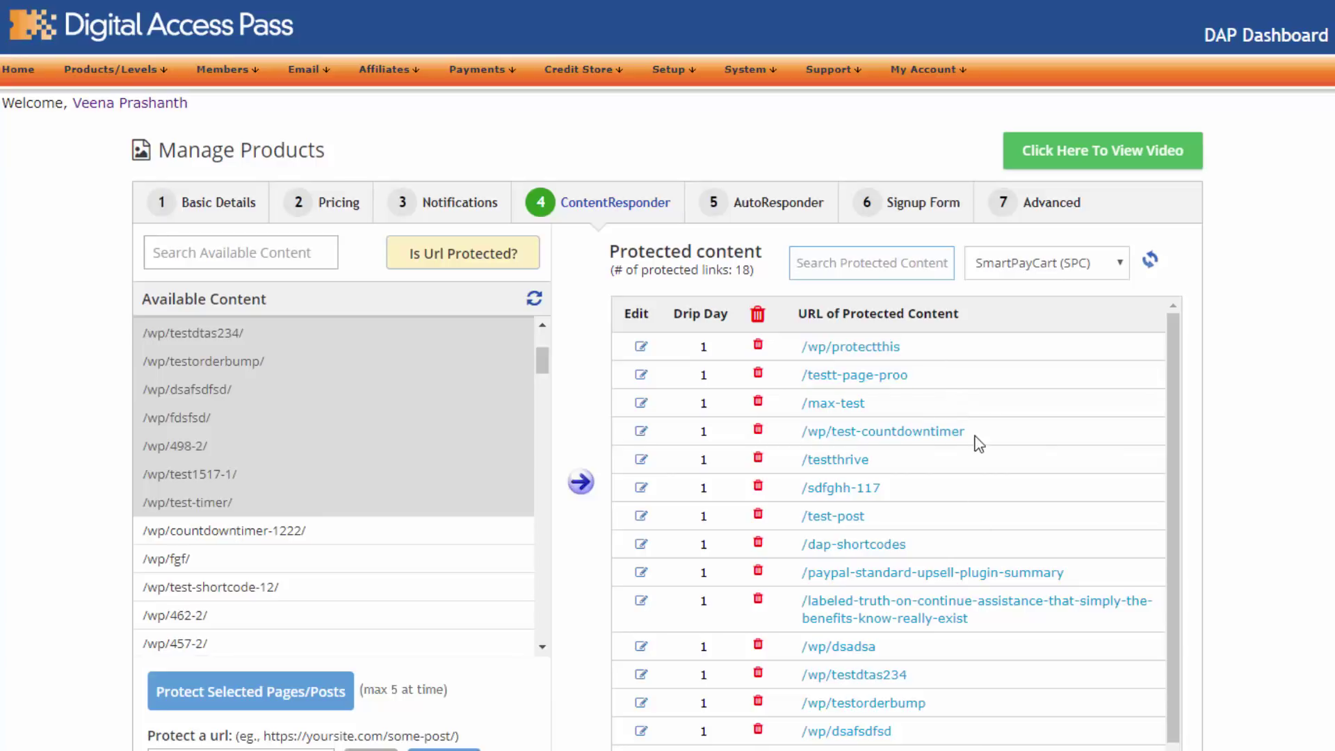
drag(855, 347, 855, 417)
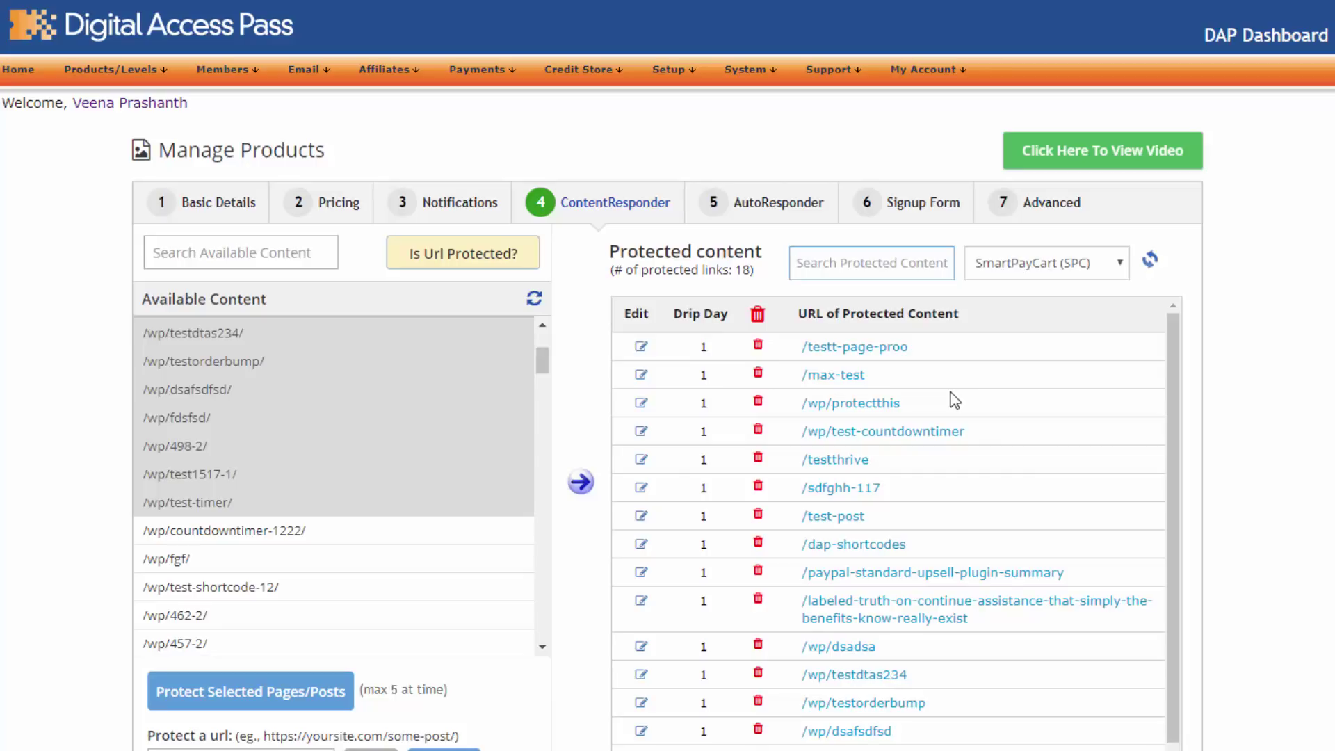
drag(971, 415, 761, 452)
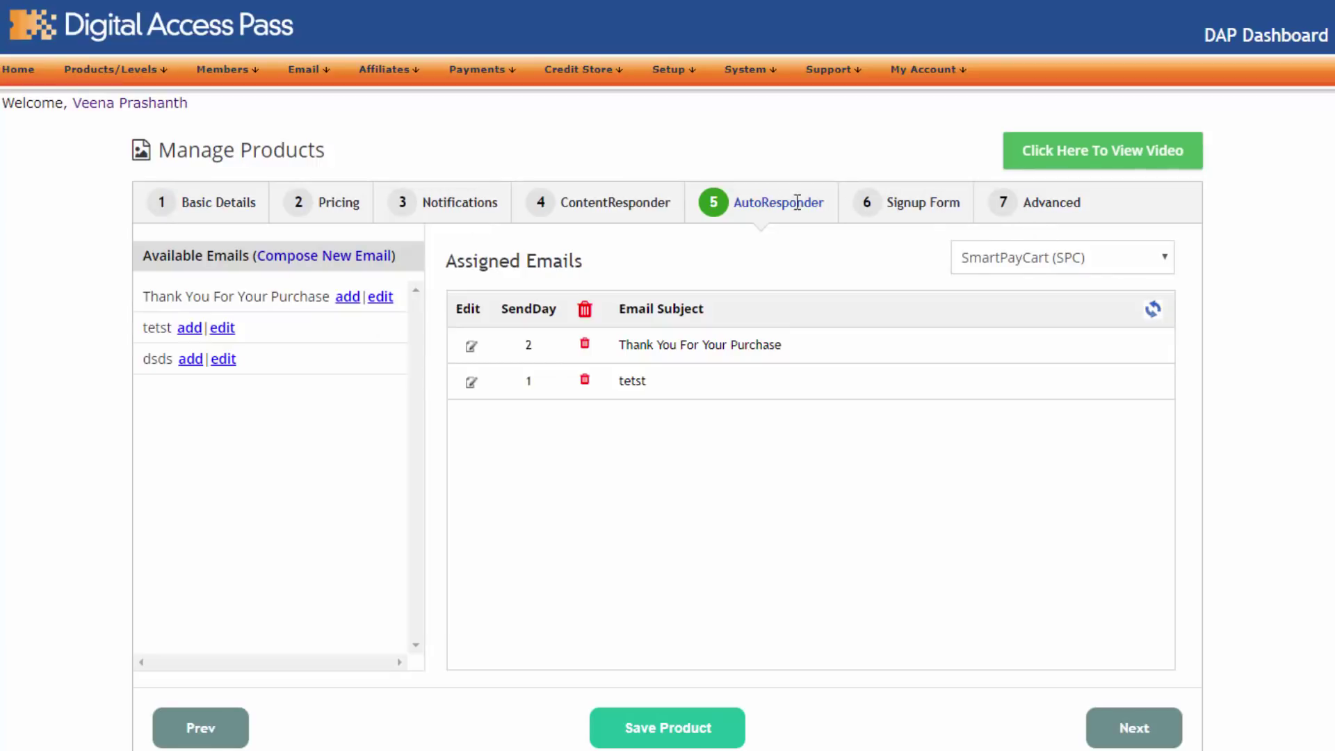
- View SmartPayCart's Signup Form settings and dismiss the generated free signup form code
click(927, 215)
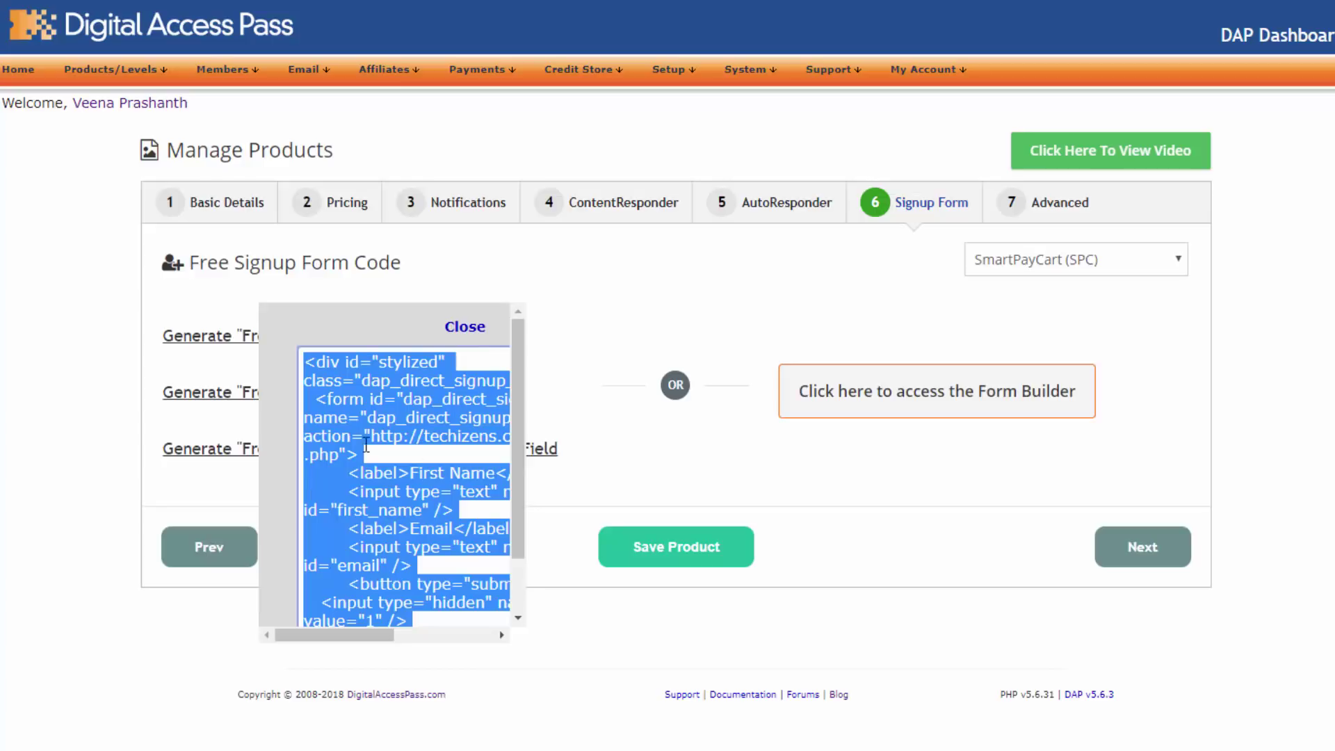
click(475, 335)
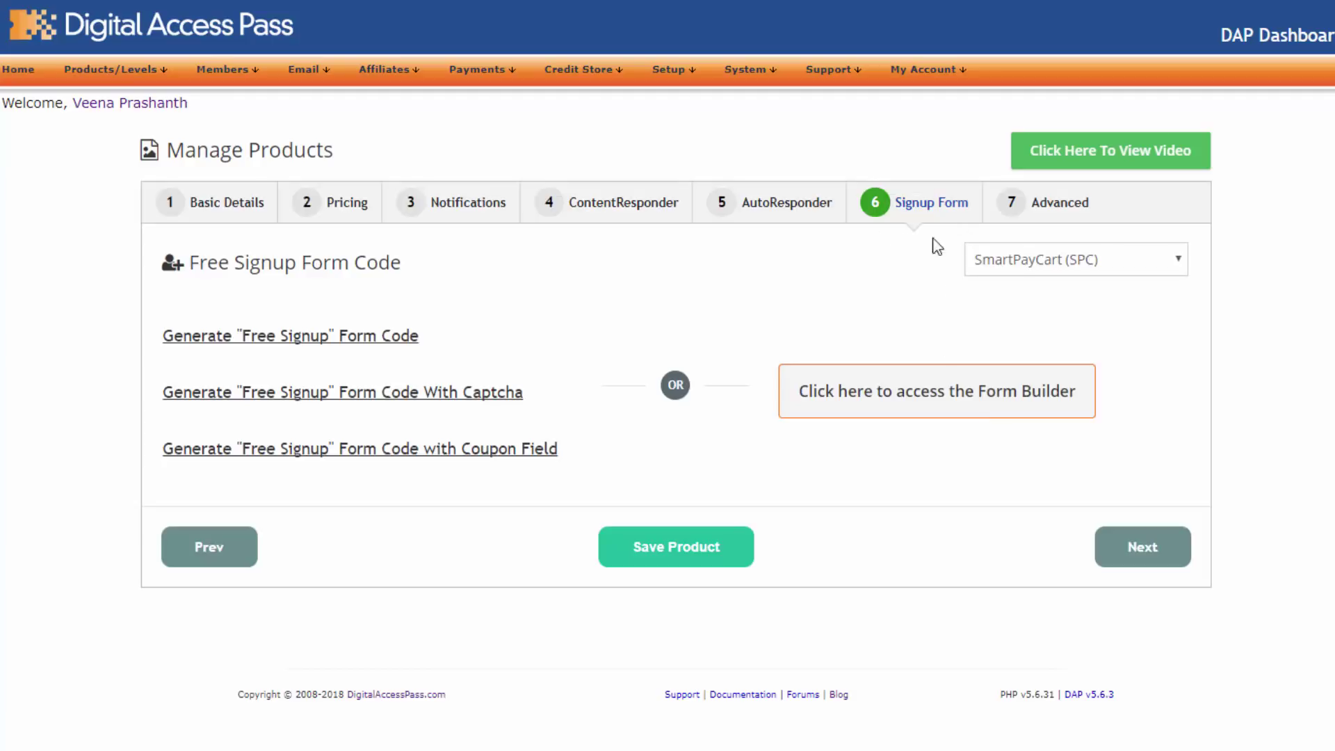
- Set SmartPayCart's pricing to Paid, then view its Cancellation & Expiration settings
click(316, 196)
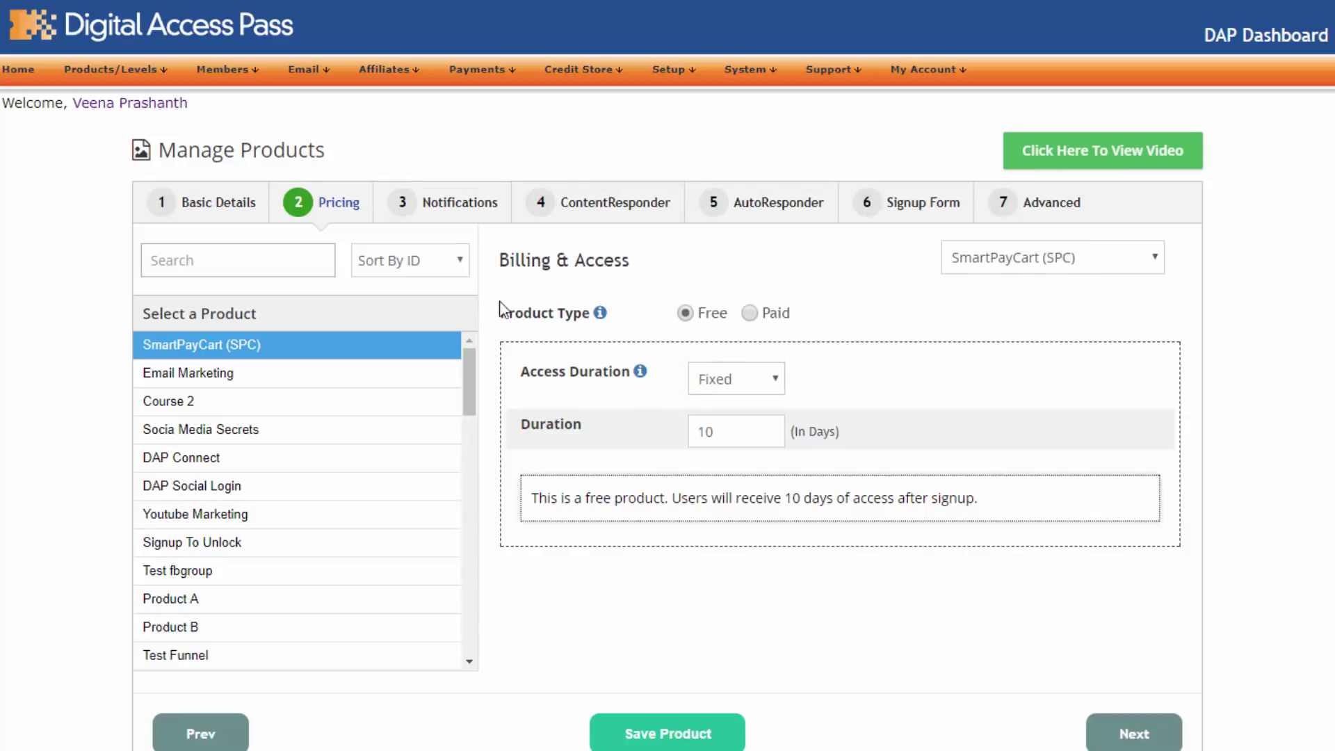
click(749, 313)
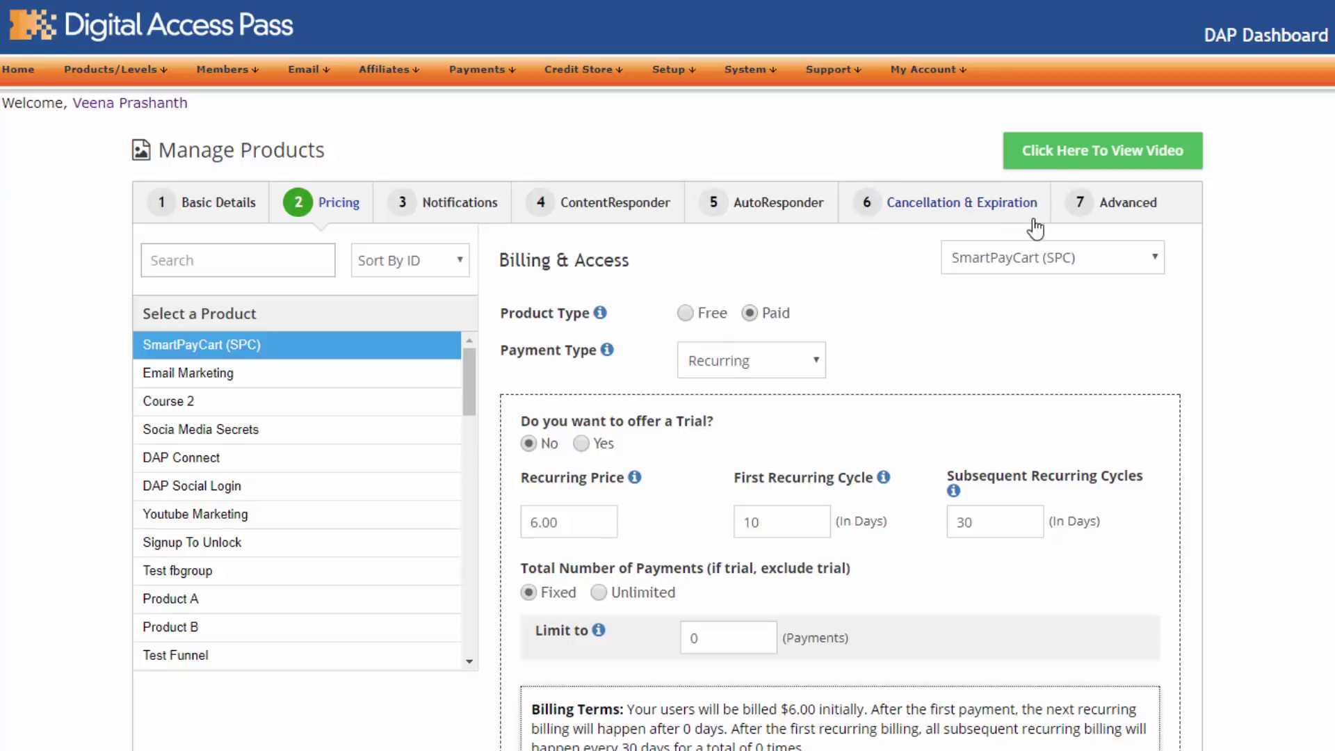
click(980, 209)
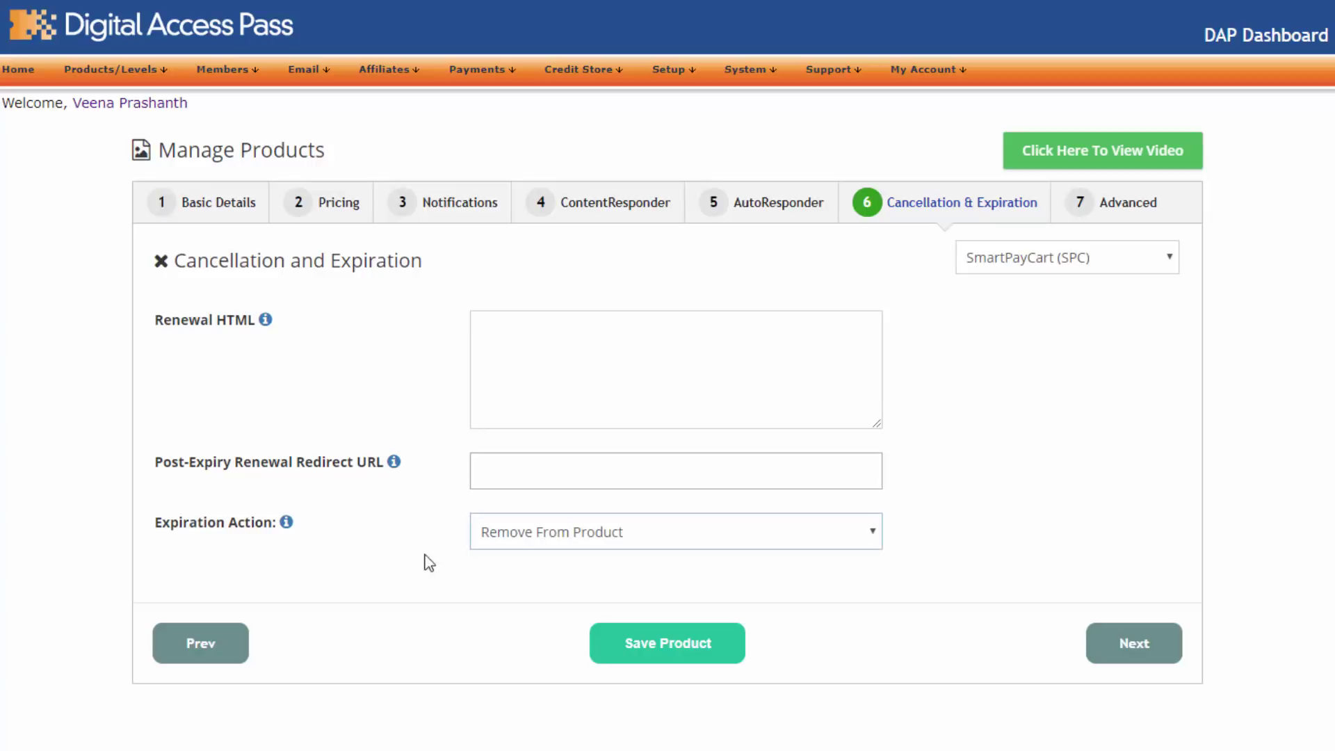
click(619, 538)
click(563, 574)
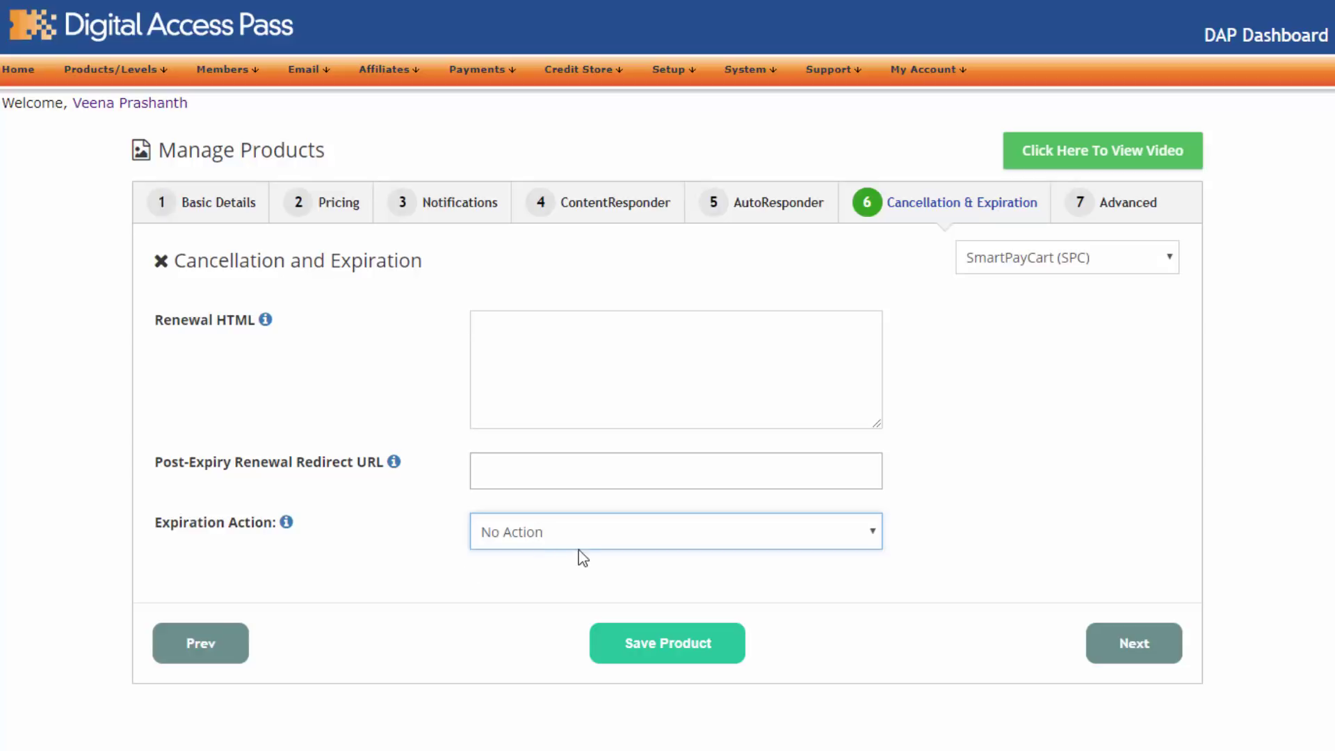
click(540, 539)
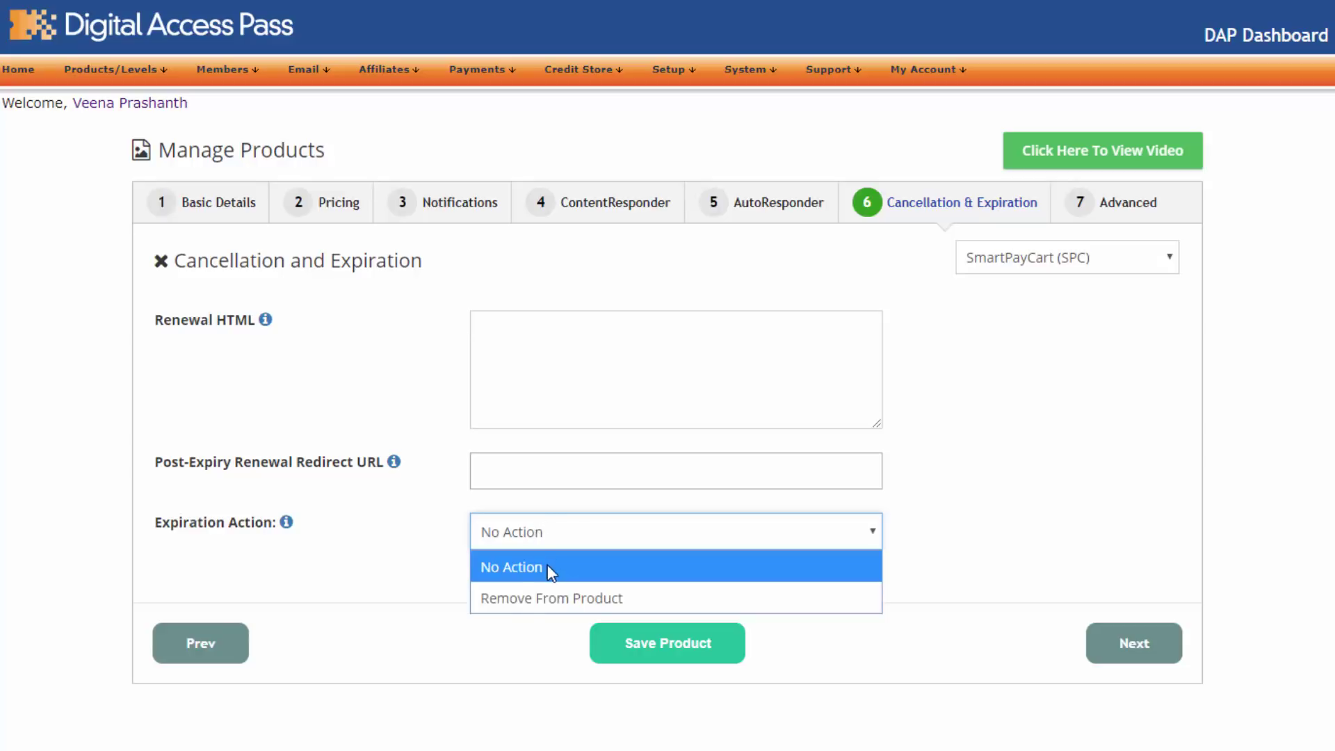
click(515, 597)
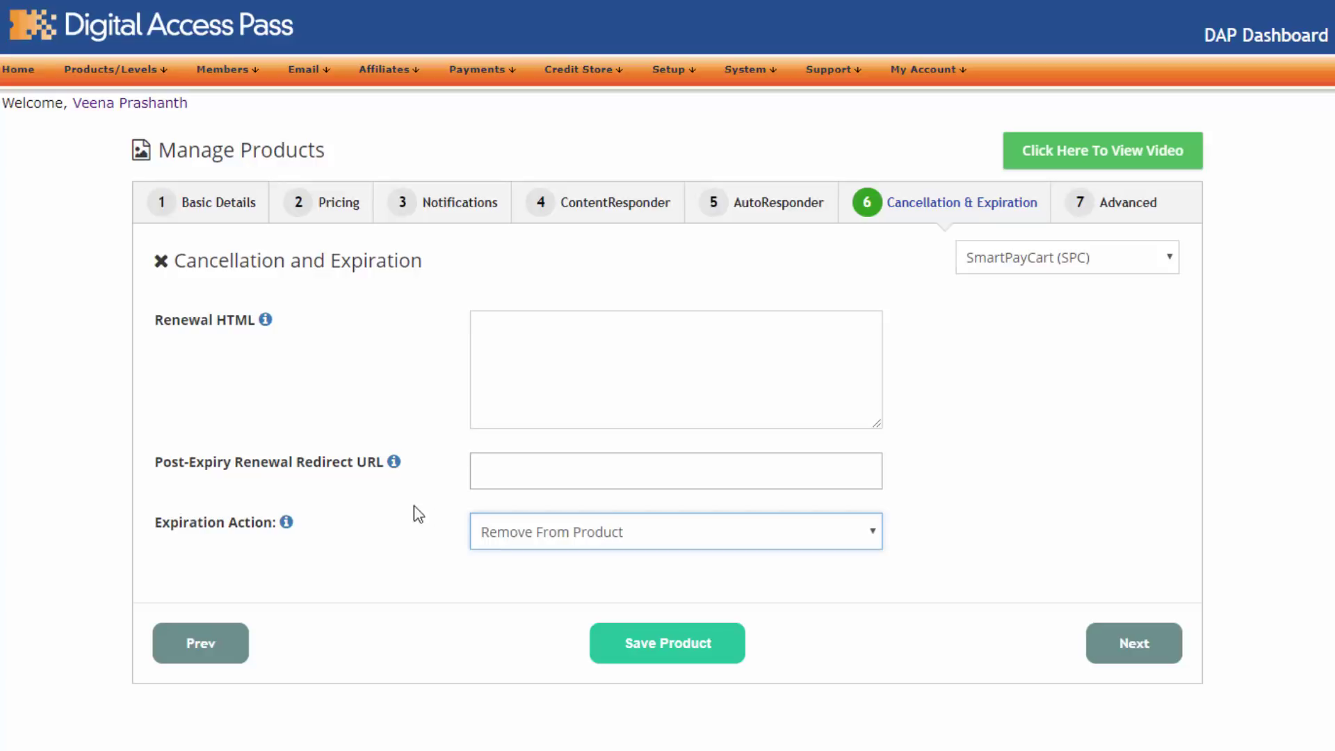